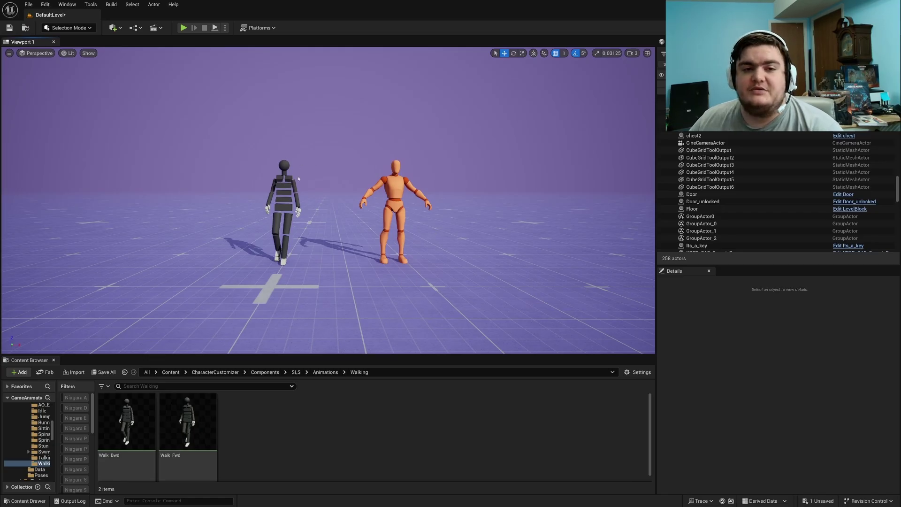
Select the orange mannequin and dark dummy, then try dragging Walk_Bwd onto the mannequin
click(415, 197)
right_drag(415, 198, 467, 201)
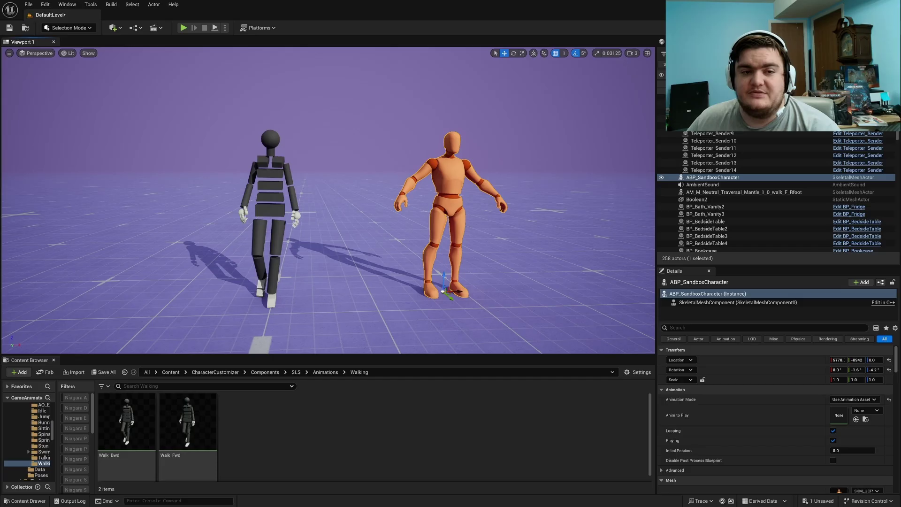
click(294, 178)
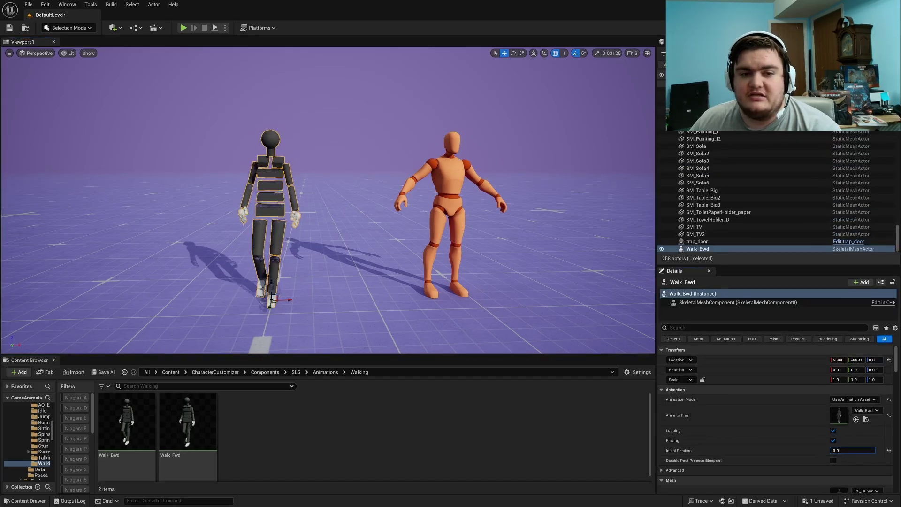
mouse_move(449, 284)
mouse_down()
mouse_move(431, 291)
mouse_move(462, 286)
mouse_up()
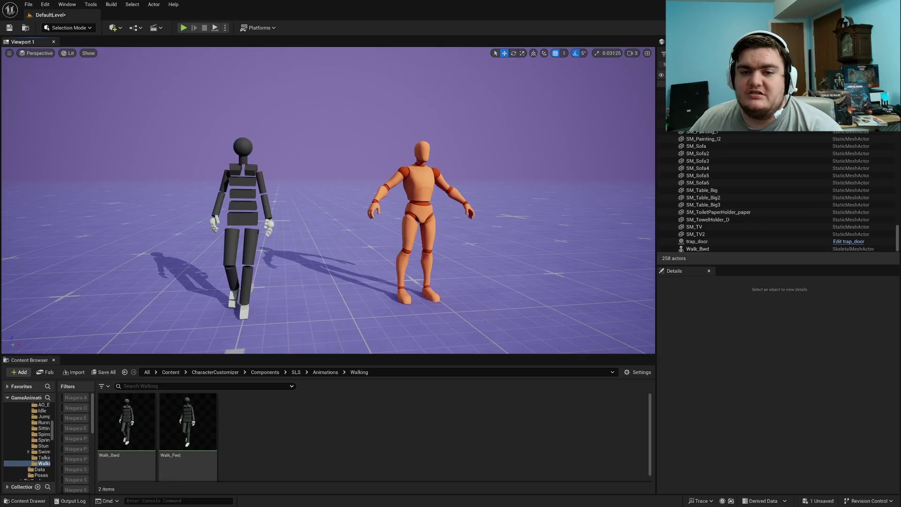
click(411, 182)
drag(127, 422, 837, 416)
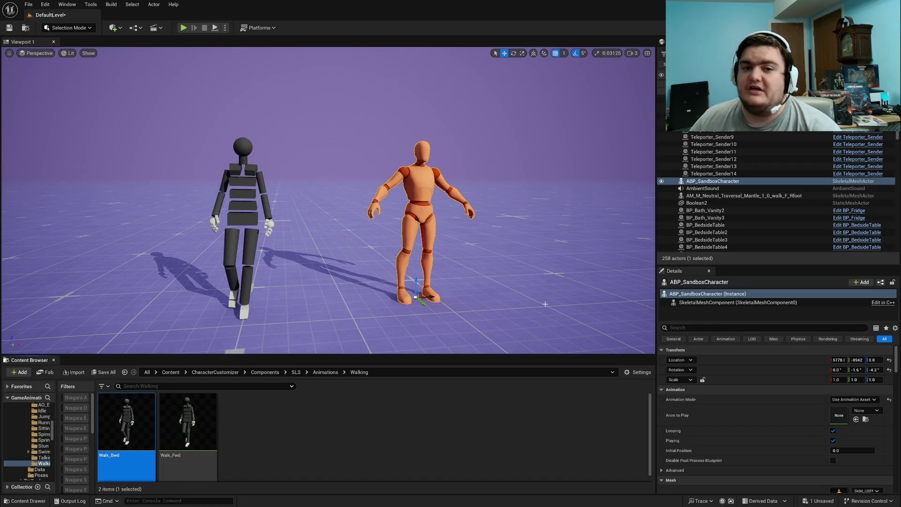
Retarget Walk_Bwd with SKM_UEFN_Mannequin as the target skeletal mesh
right_click(127, 423)
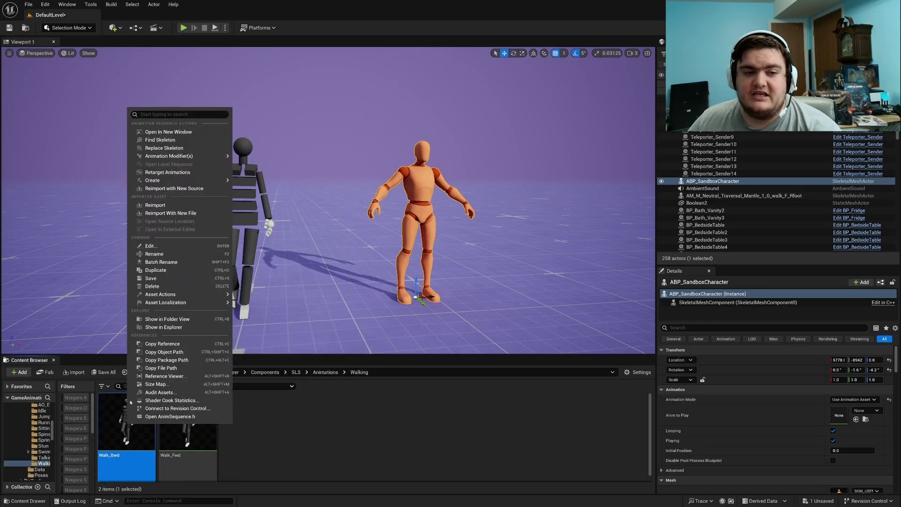
click(162, 173)
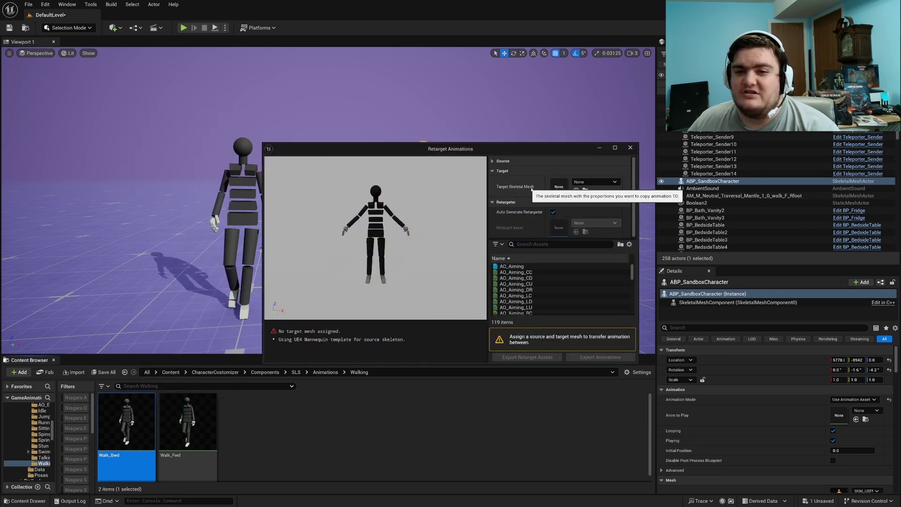
click(615, 183)
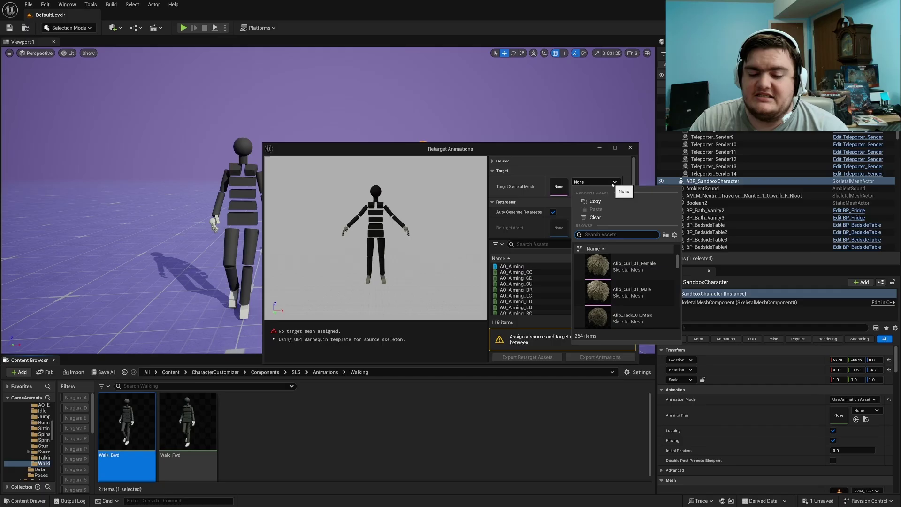
text(uefn)
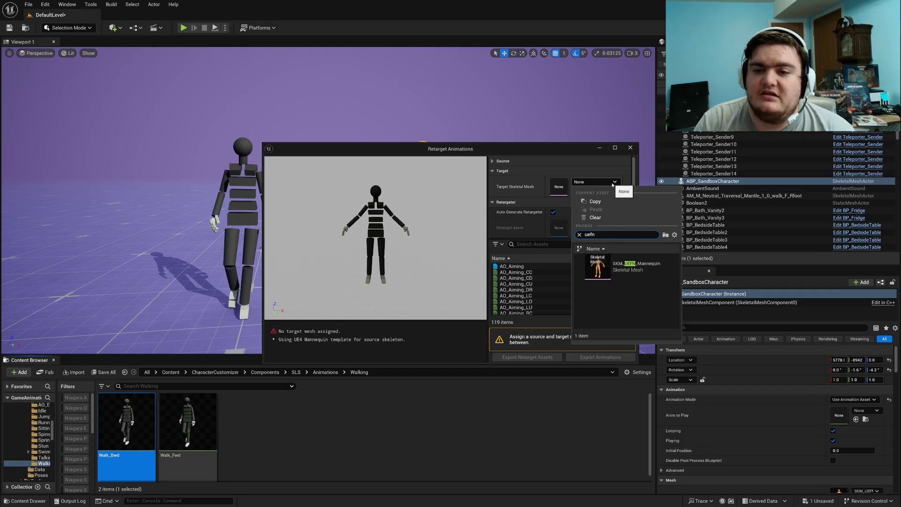
click(633, 266)
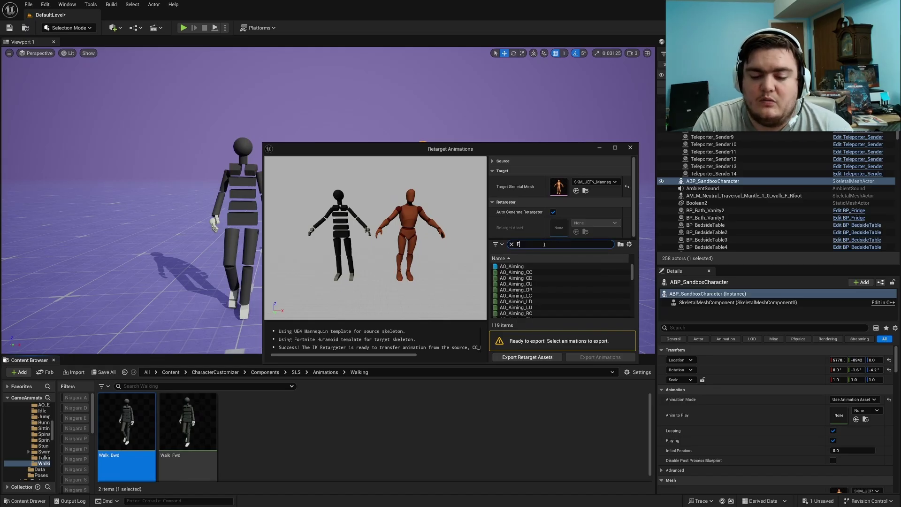
Filter clips by 'Walk_', pick Walk_Bwd and Walk_Fwd, and disable Auto Generate Retargeter
click(544, 244)
text(Walk_)
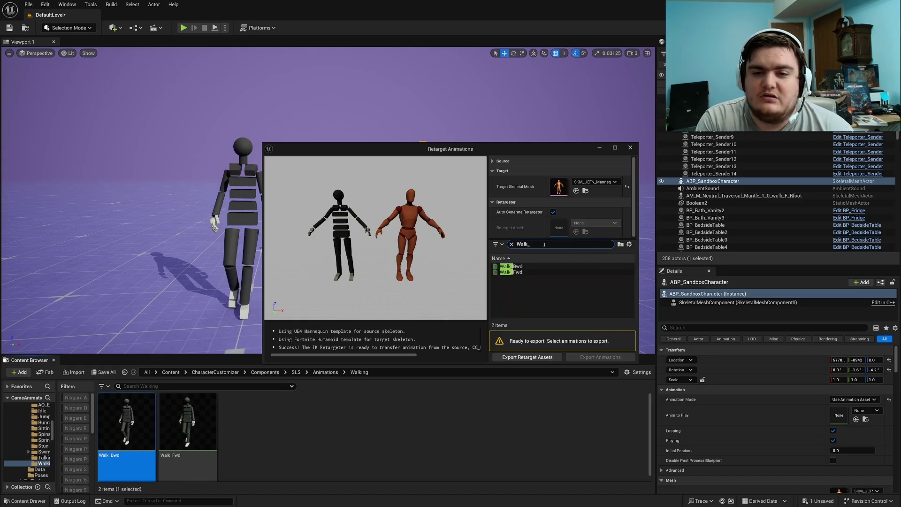
click(535, 266)
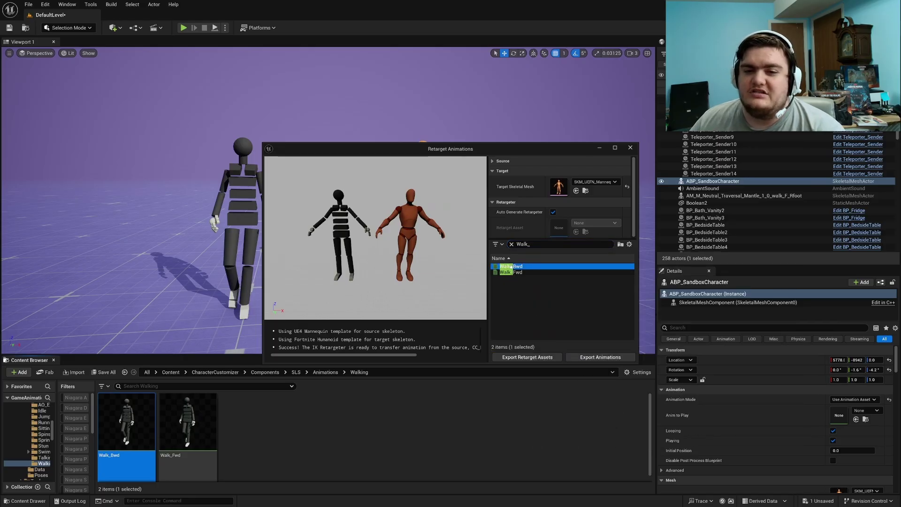
click(511, 272)
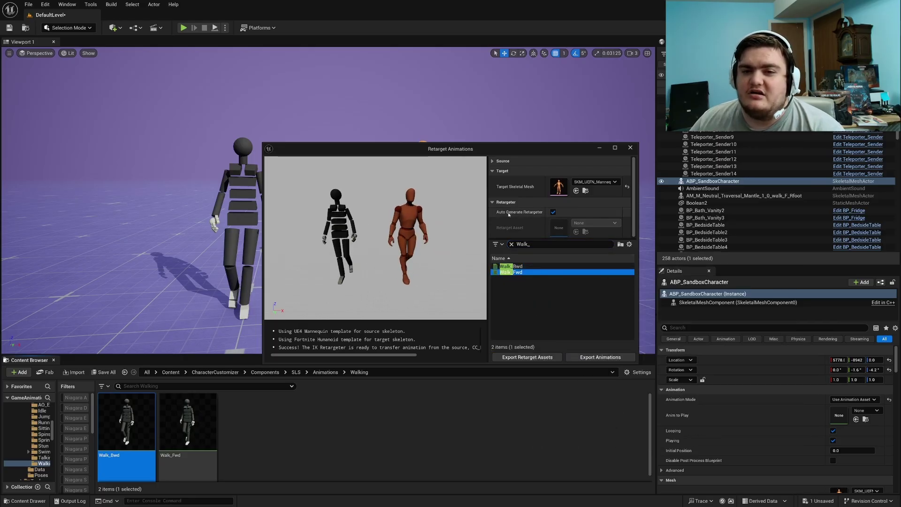
click(553, 212)
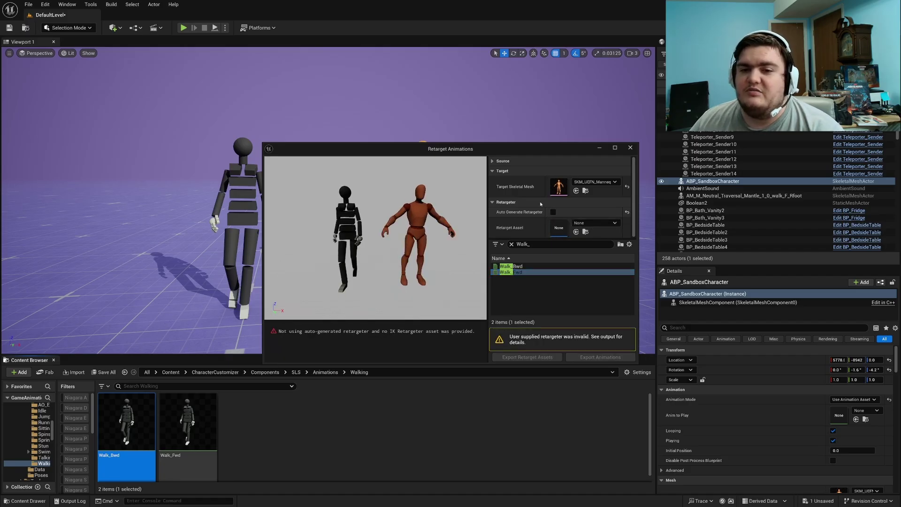
Look through the IK Retargeter assets, then re-enable Auto Generate Retargeter
click(595, 223)
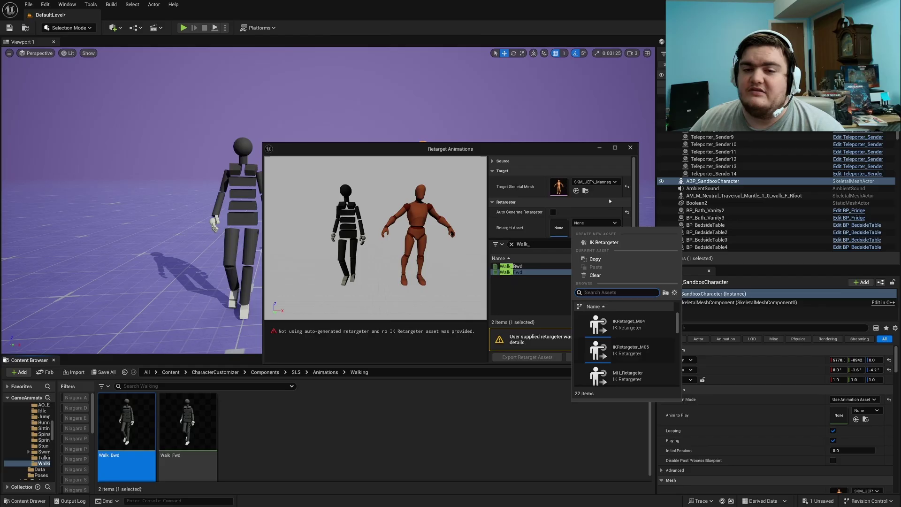
click(546, 245)
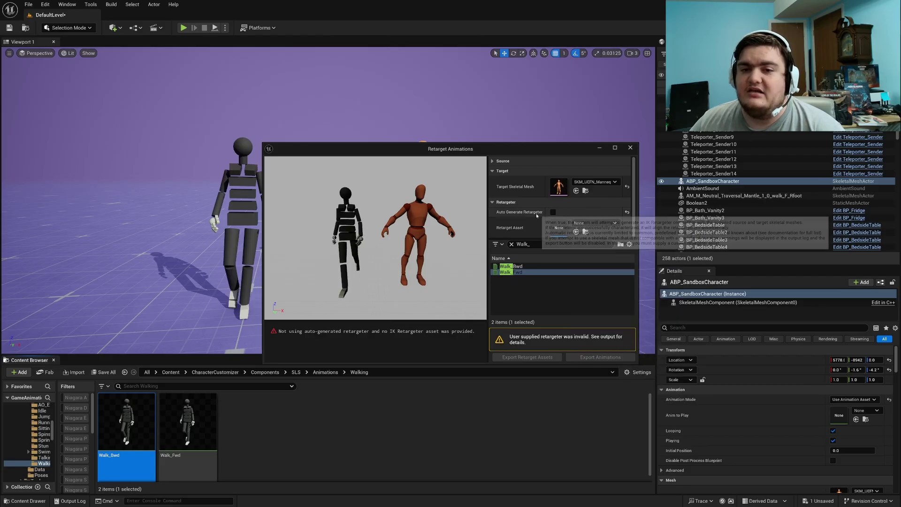
click(552, 211)
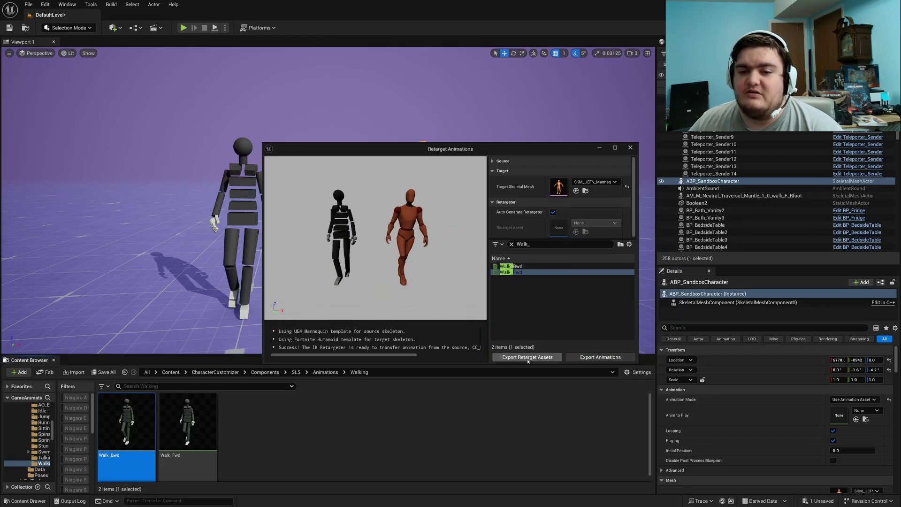
Export the retargeted walk animation into Content through the folder and Batch Export dialogs
click(600, 357)
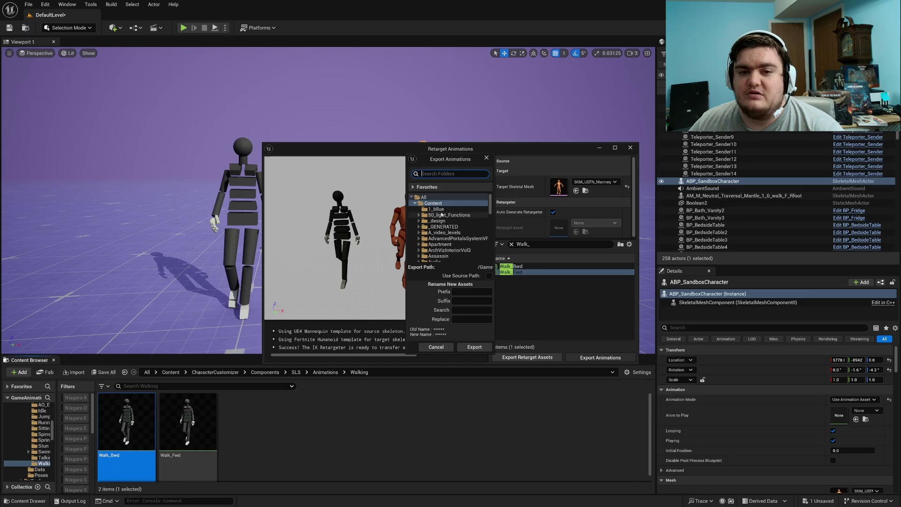
click(462, 348)
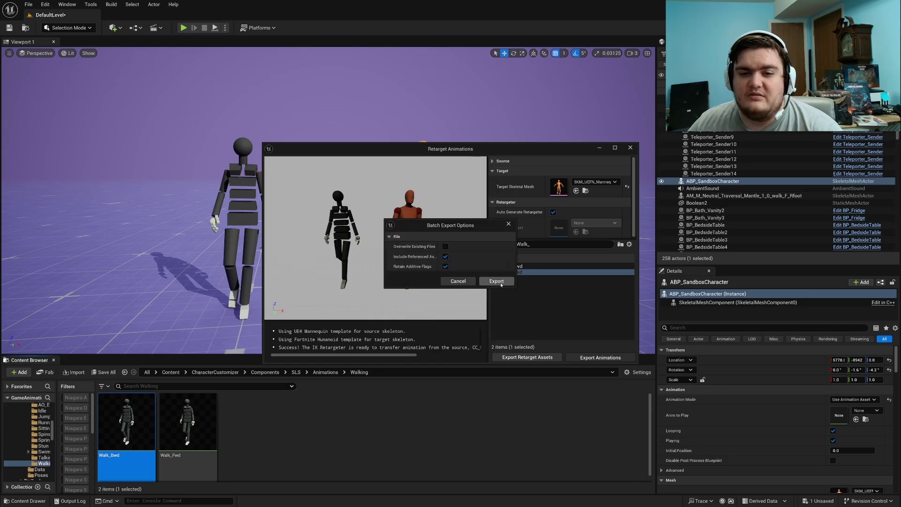
click(497, 282)
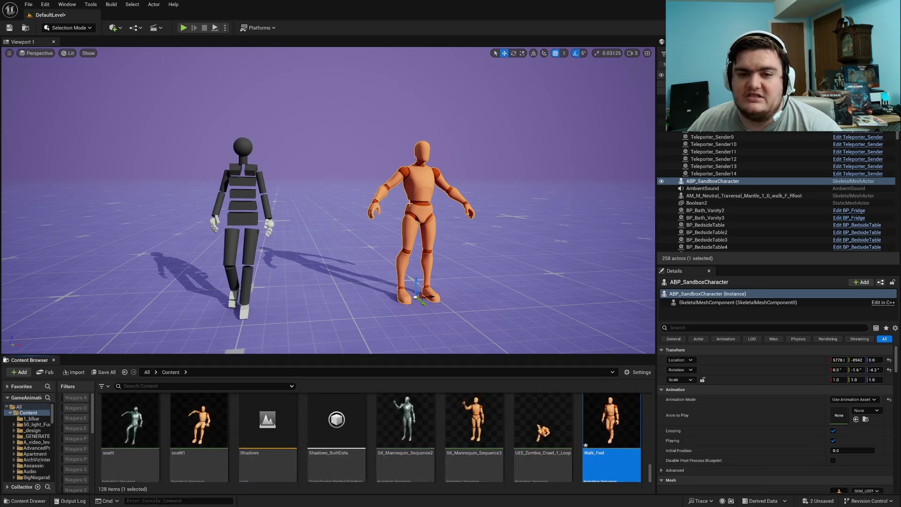
Test Walk_Fwd on the mannequin via Anim to Play, then force-delete the Walk_Fwd asset
drag(606, 479, 839, 414)
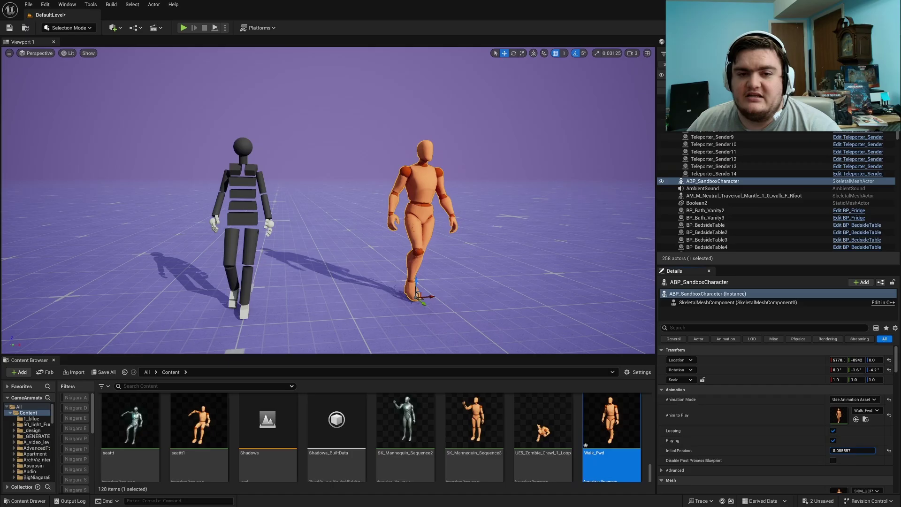
click(384, 191)
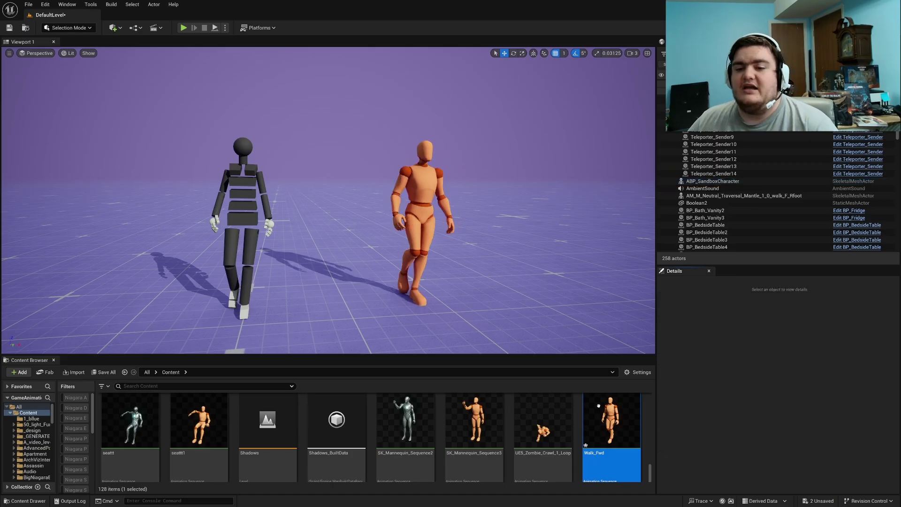
key(Delete)
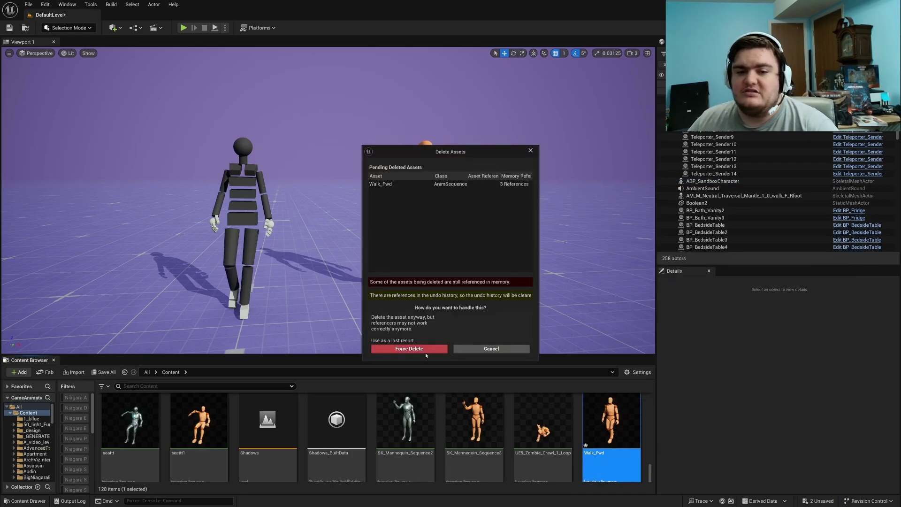
click(425, 351)
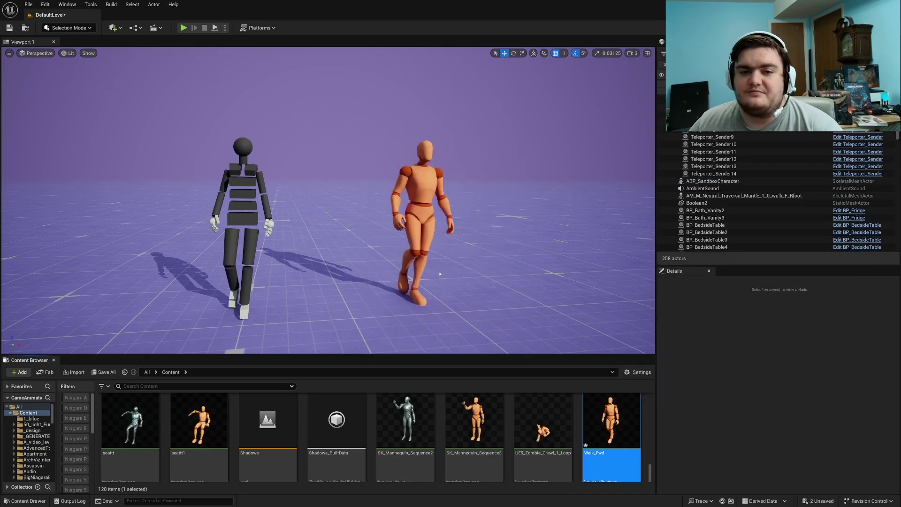
Reselect the orange mannequin in the scene, now back in T-pose
click(422, 185)
click(174, 185)
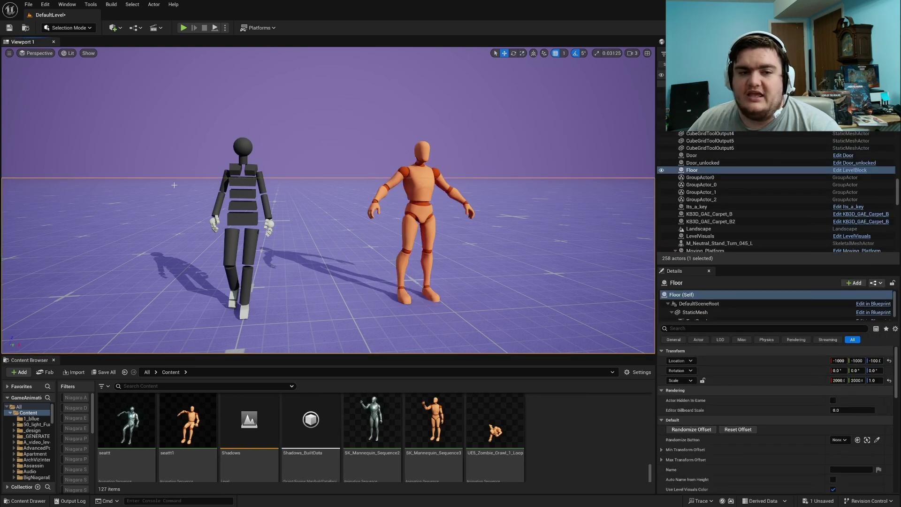
click(426, 190)
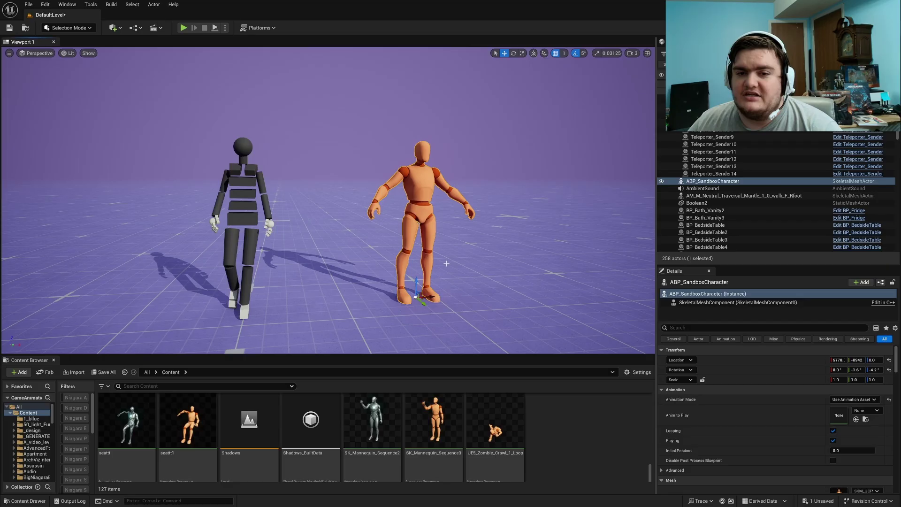
Locate the SKM_UEFN_Mannequin mesh asset from the ABP_SandboxCharacter actor
click(762, 181)
right_click(751, 181)
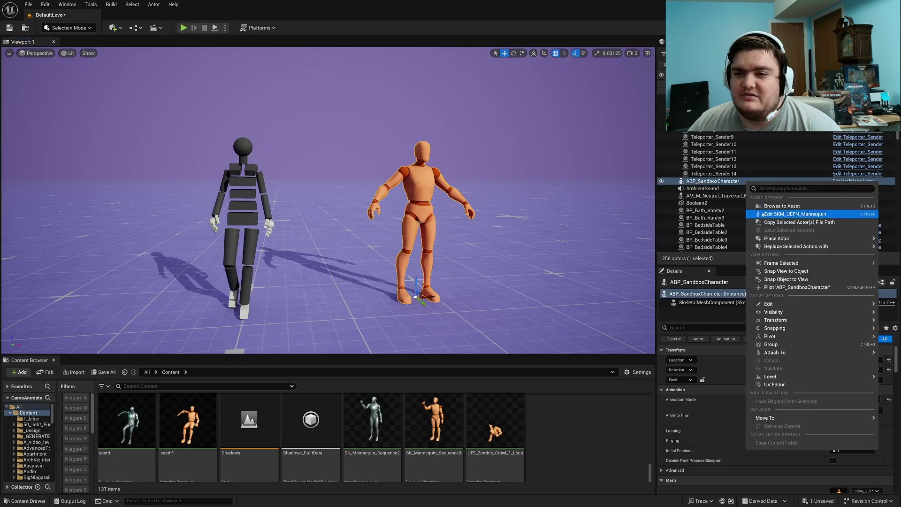
click(779, 213)
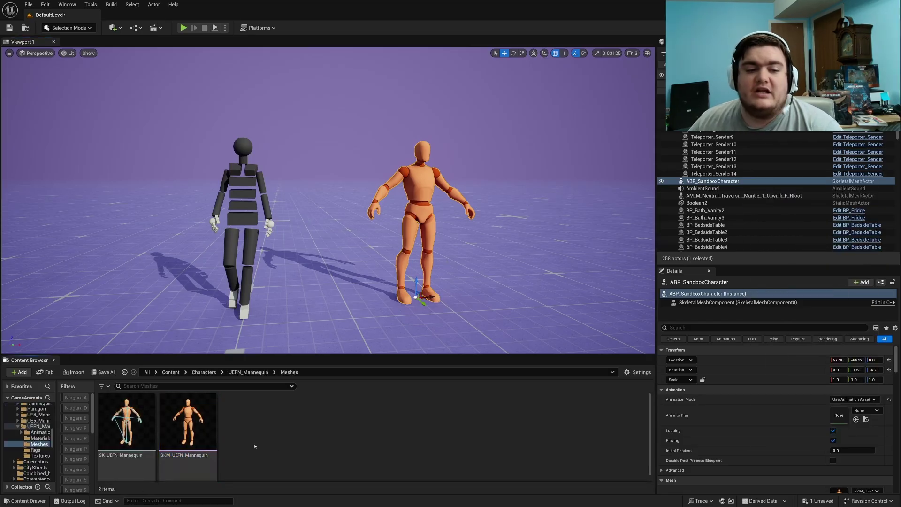
Create an IK Retargeter in Meshes, keep the name RTG_NewRetargeter, and open it
right_click(262, 418)
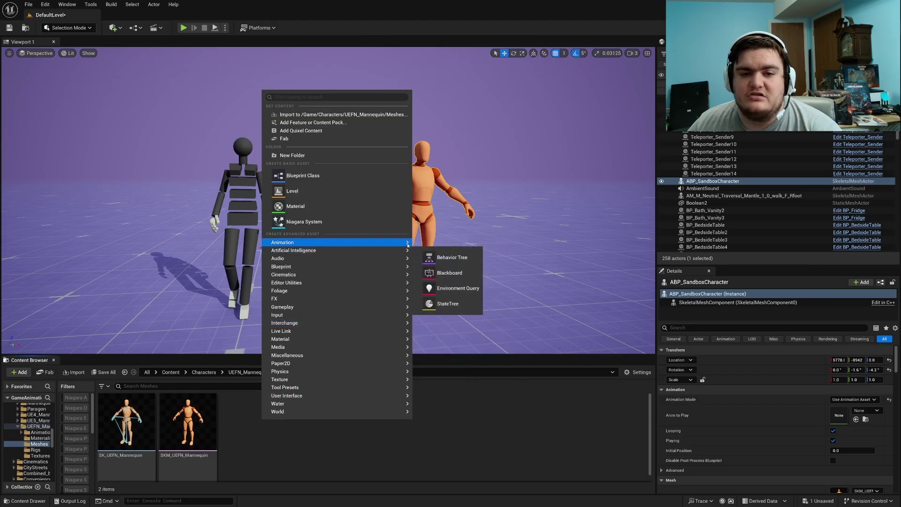
mouse_move(408, 245)
mouse_move(453, 453)
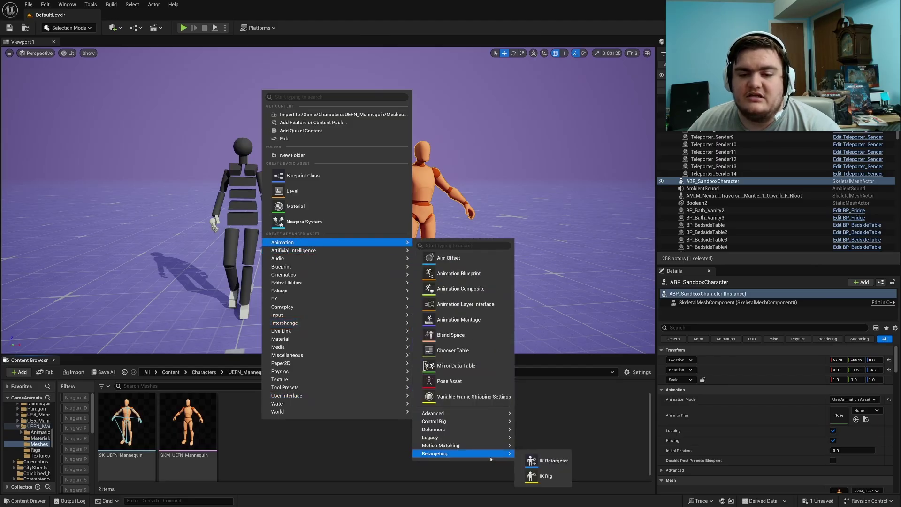
click(543, 462)
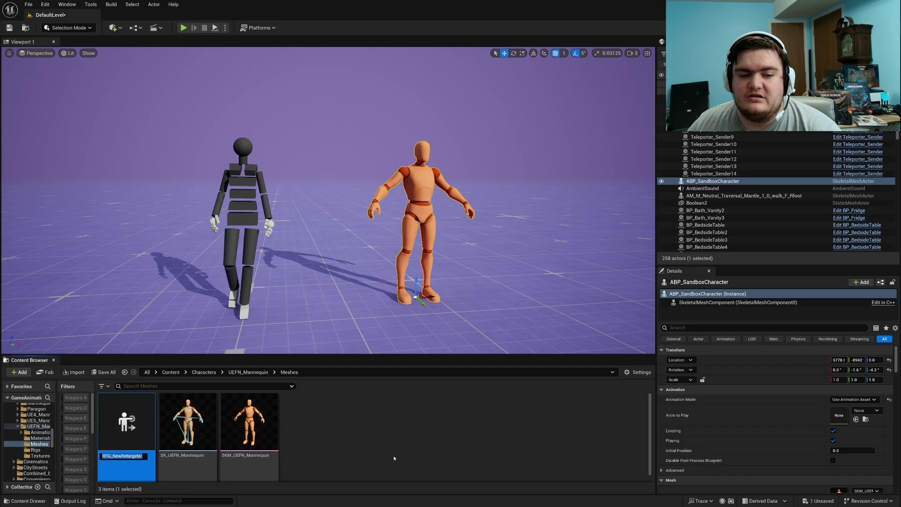
key(Return)
double_click(109, 431)
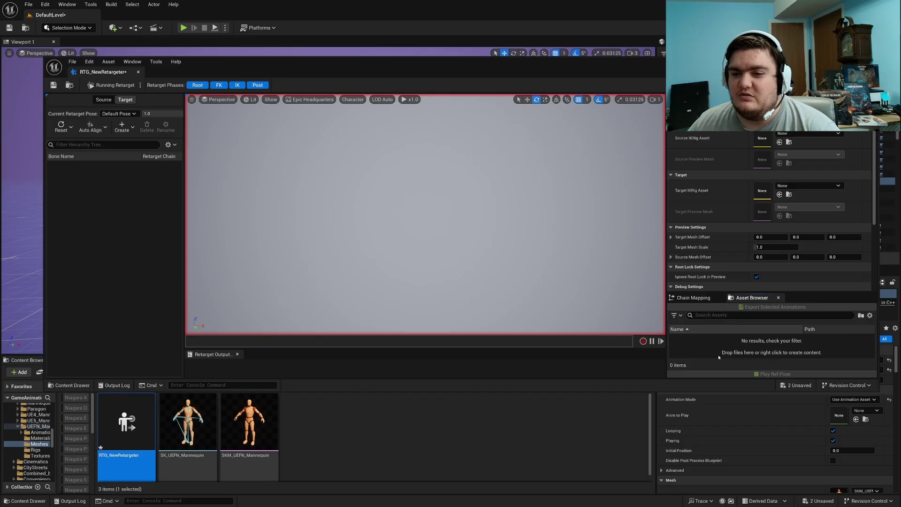
Move the retargeter editor aside and assign IK_UEFN_Mannequin as the target IK rig
click(211, 387)
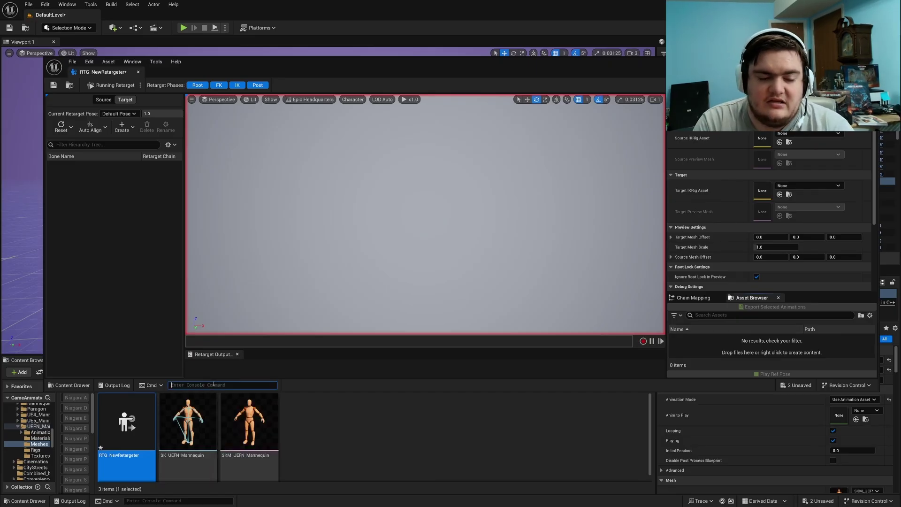
text(ik)
key(BackSpace)
key(BackSpace)
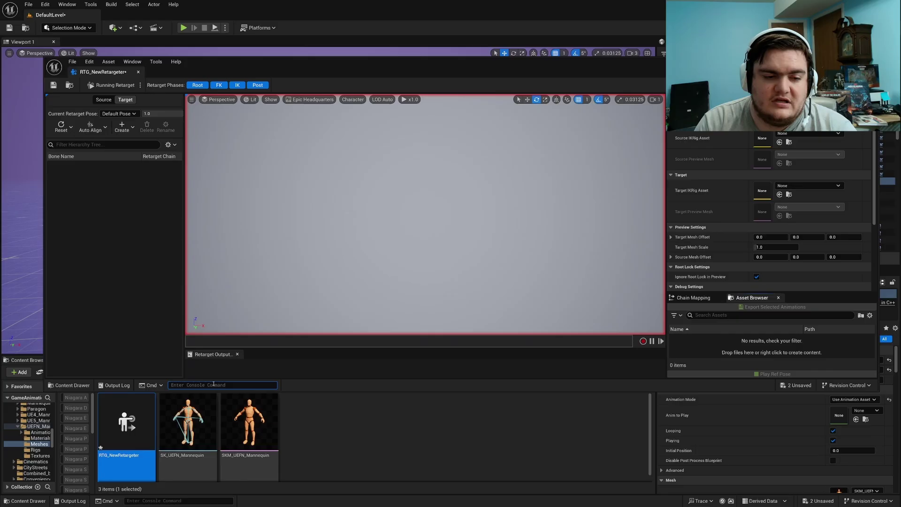
drag(376, 71, 470, 27)
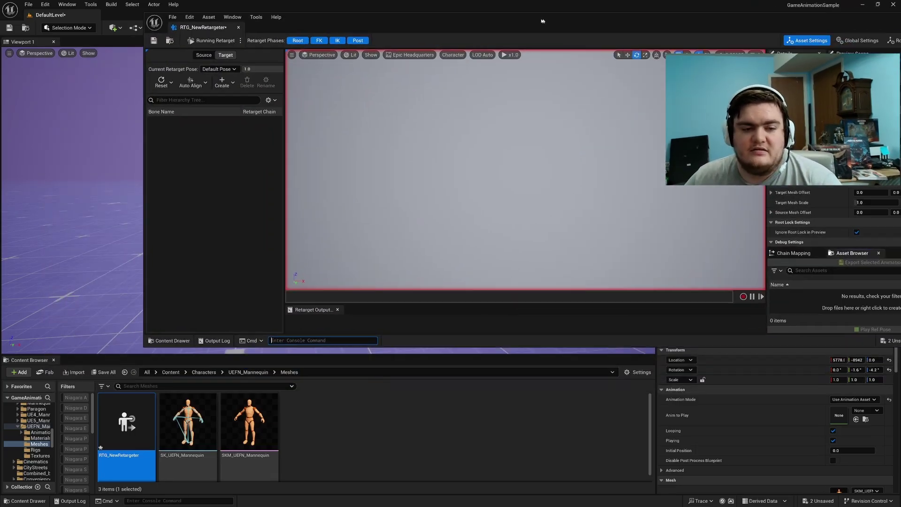
click(203, 372)
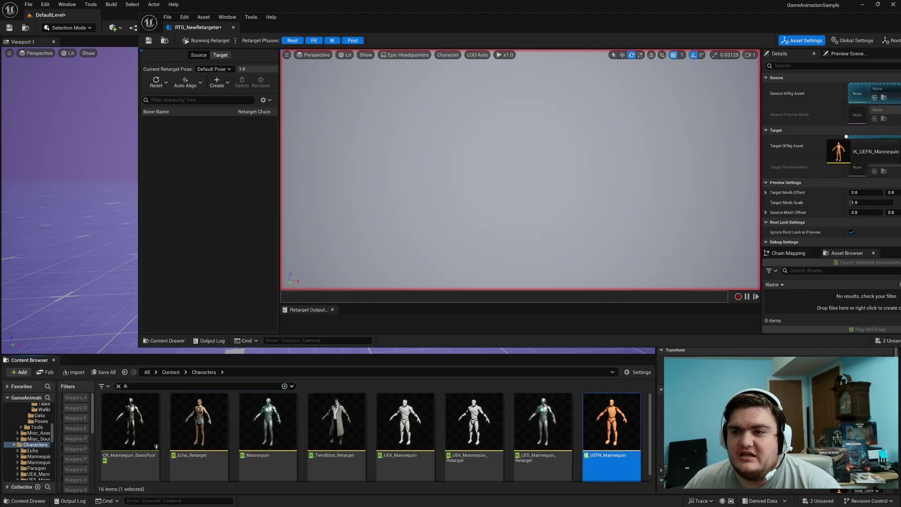
click(874, 150)
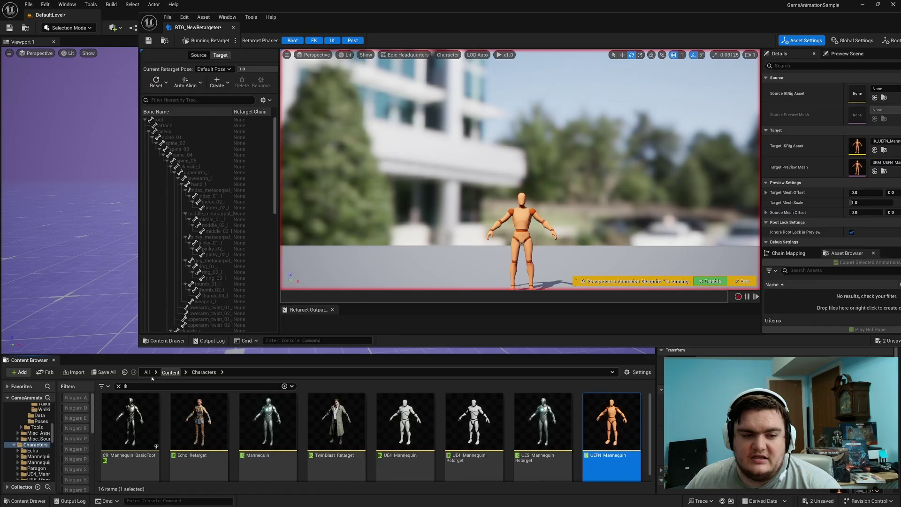
Find CC_IK_Rig in Content and assign it as the source IK rig
click(170, 372)
mouse_move(611, 422)
mouse_down()
mouse_move(624, 342)
mouse_move(675, 322)
mouse_move(842, 115)
mouse_move(703, 375)
mouse_move(603, 422)
mouse_move(603, 434)
mouse_up()
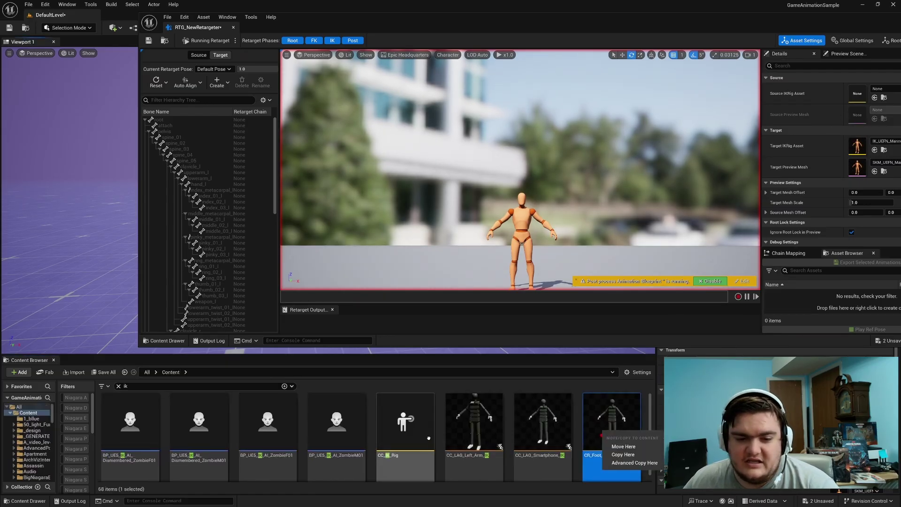
click(429, 437)
drag(413, 424, 860, 96)
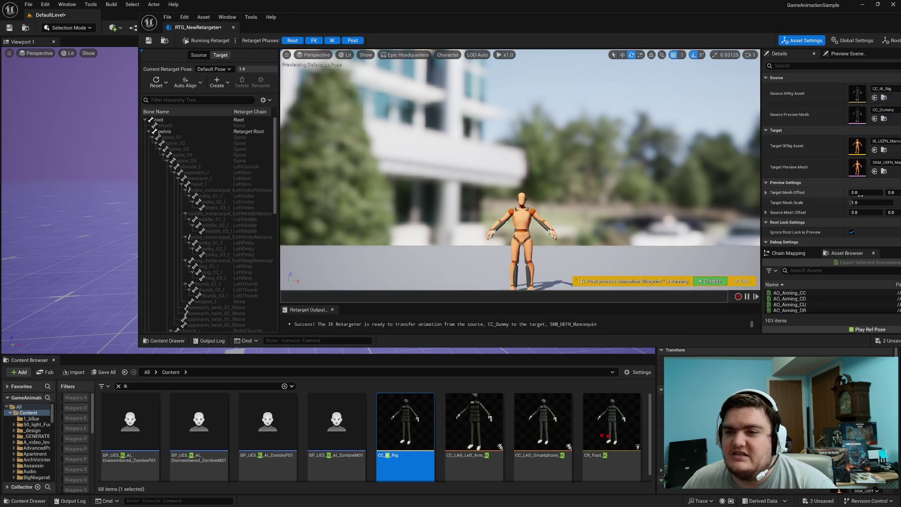
Offset the target mannequin to about -123 on X and preview Walk_Bwd
drag(866, 192, 805, 205)
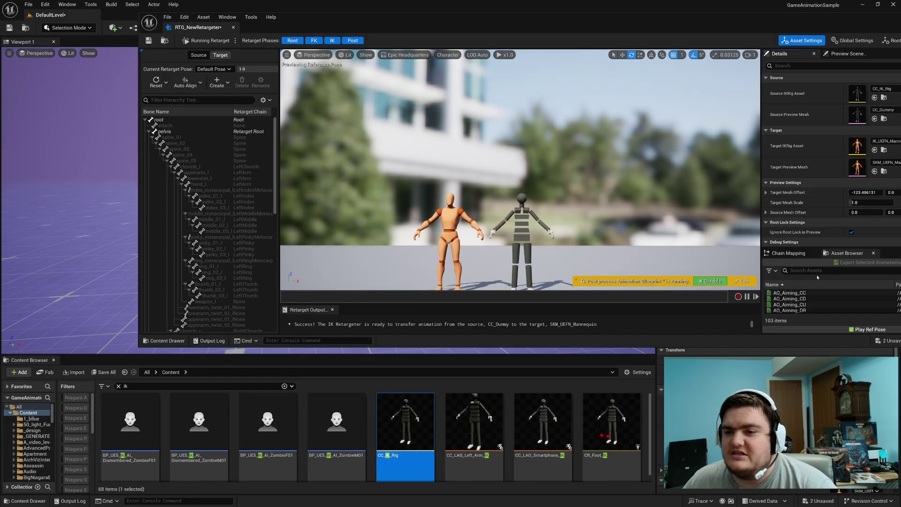
click(795, 271)
text(walk)
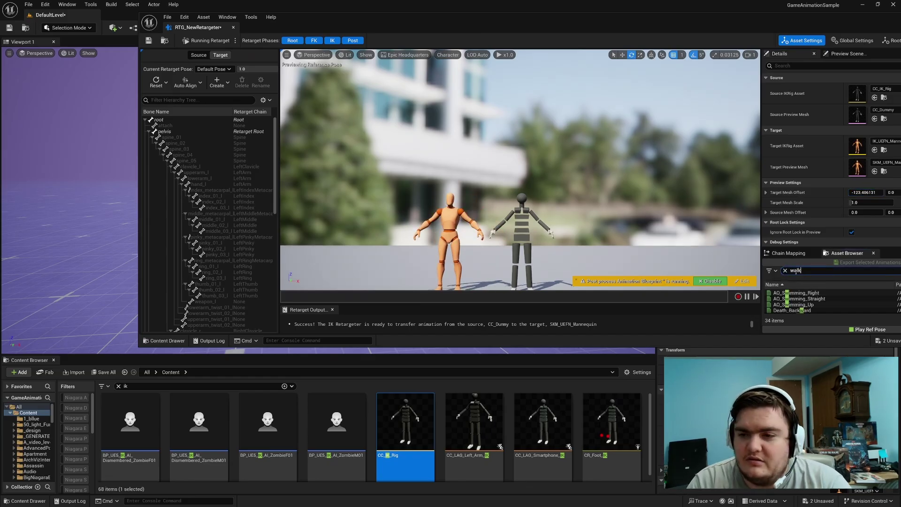
click(791, 291)
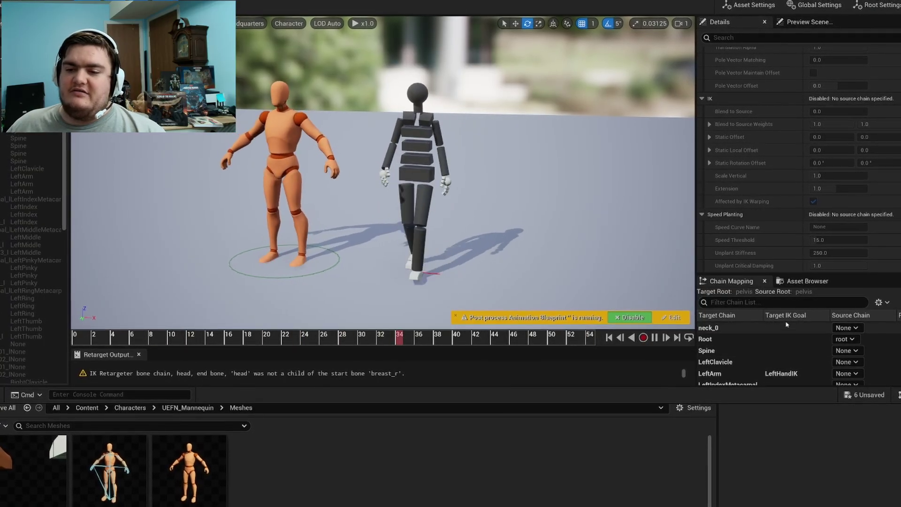
Run Auto-Map Chains from the Chain Mapping list so the mannequin follows the walk
scroll(846, 327, down, 3)
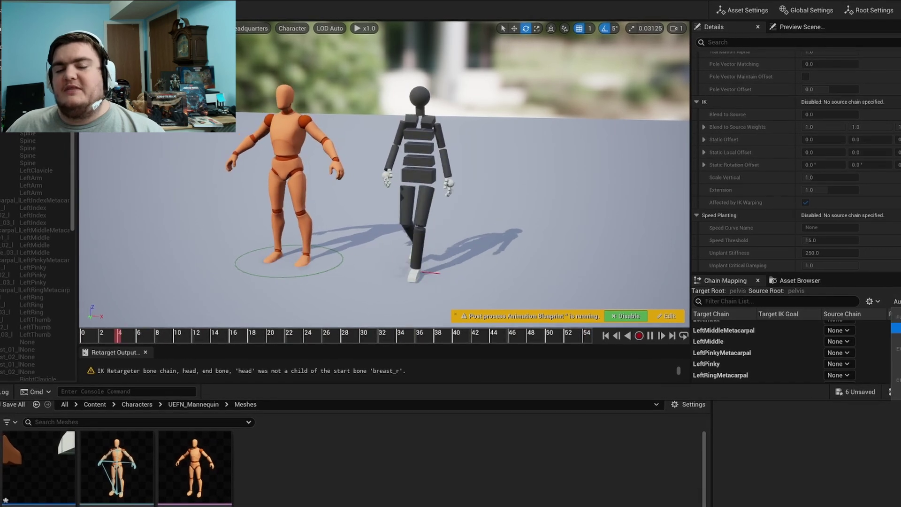
click(895, 301)
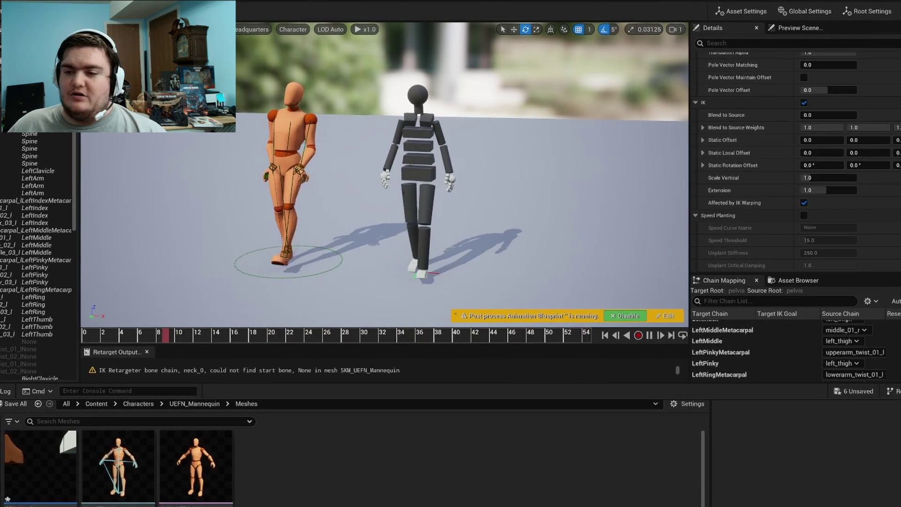
Reset all chain mappings to None and inspect LeftMiddleMetacarpal's source chain choices
click(895, 301)
click(894, 358)
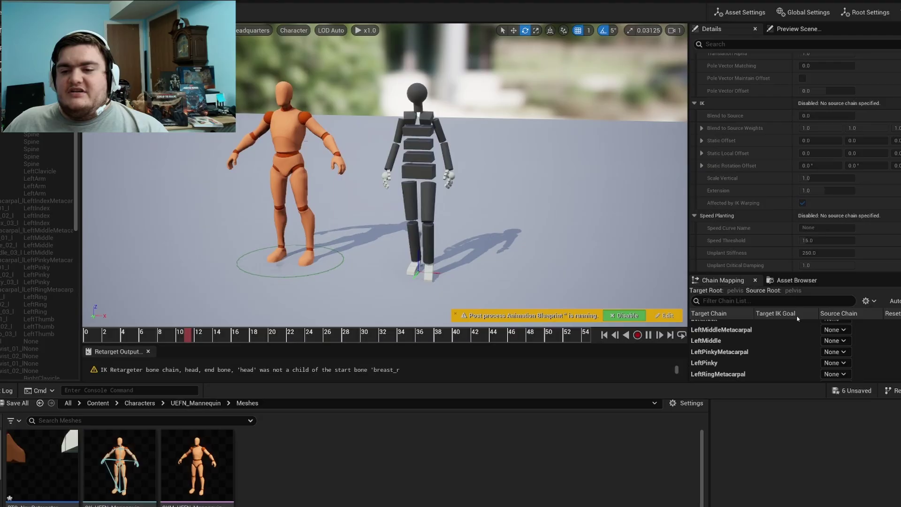
click(832, 328)
click(831, 330)
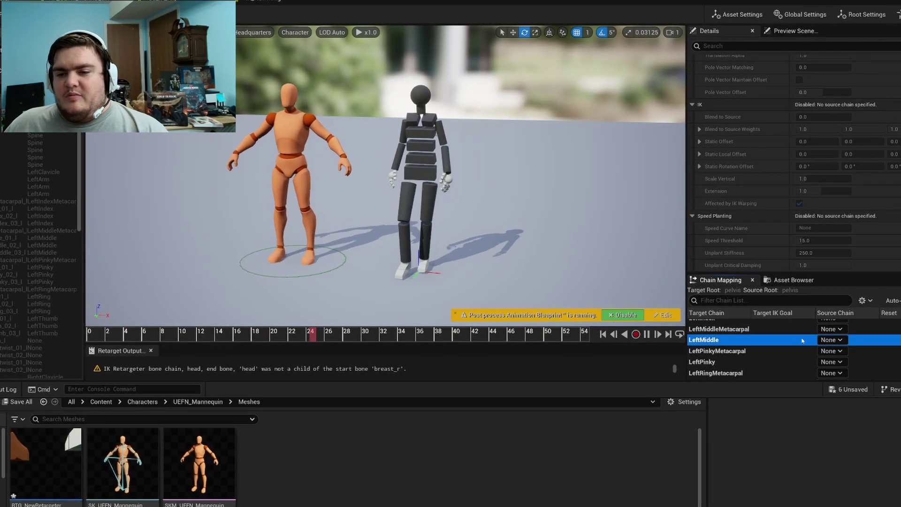
Map the Spine target chain to the spine_01 source chain
scroll(793, 343, up, 4)
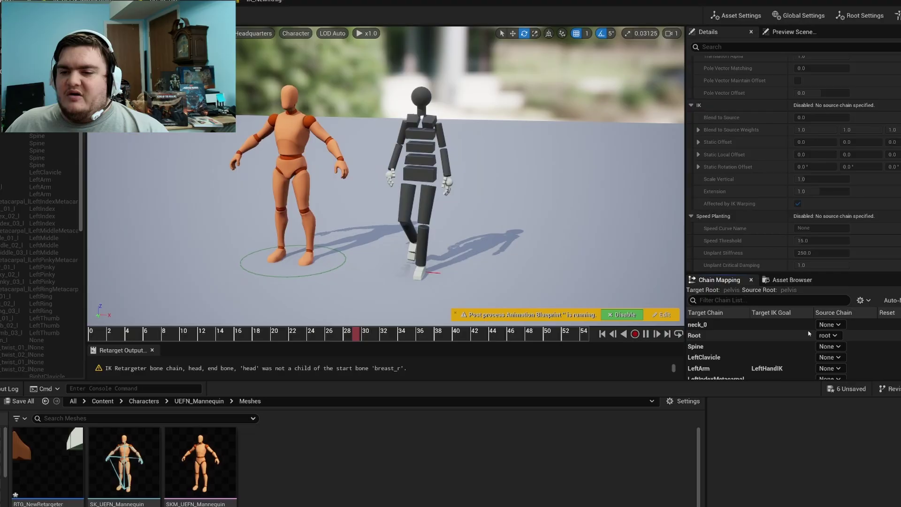
click(824, 347)
scroll(833, 375, down, 3)
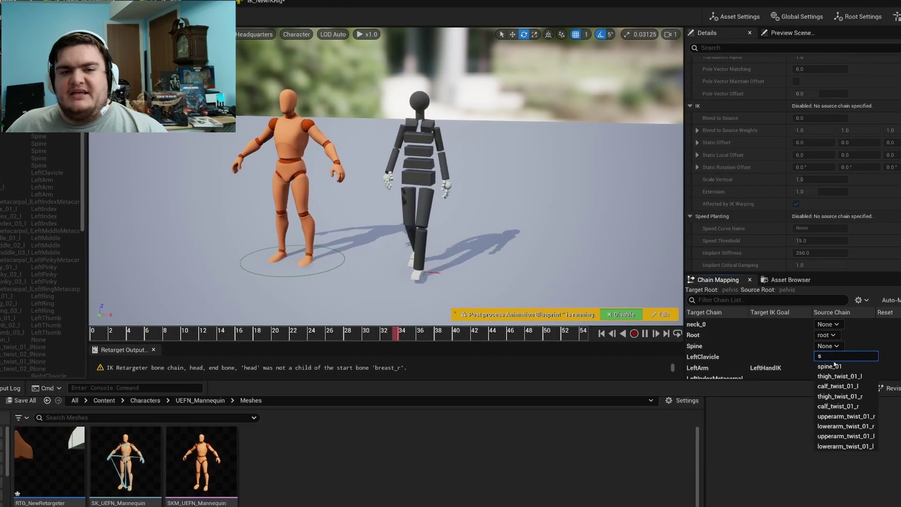
click(834, 369)
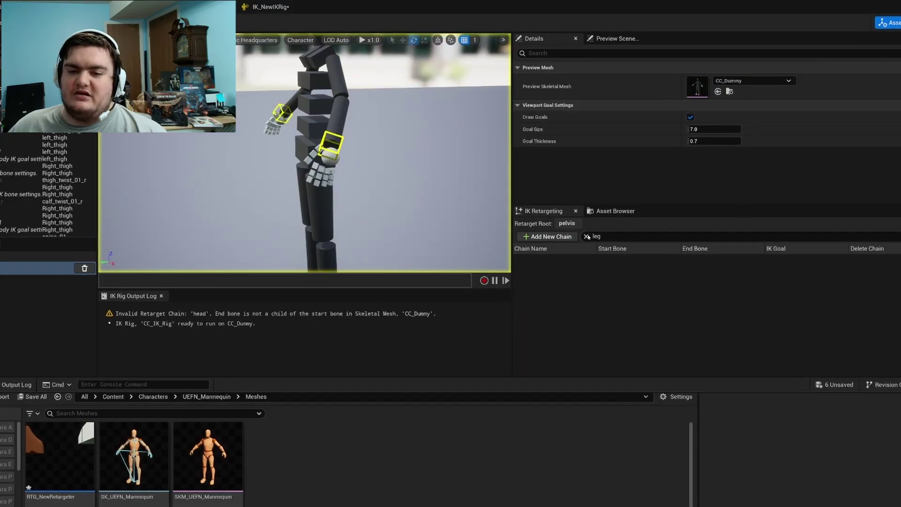
Filter chains by 'thig', rename them Leftleg and Right_leg, then begin renaming uperarm_l
click(587, 237)
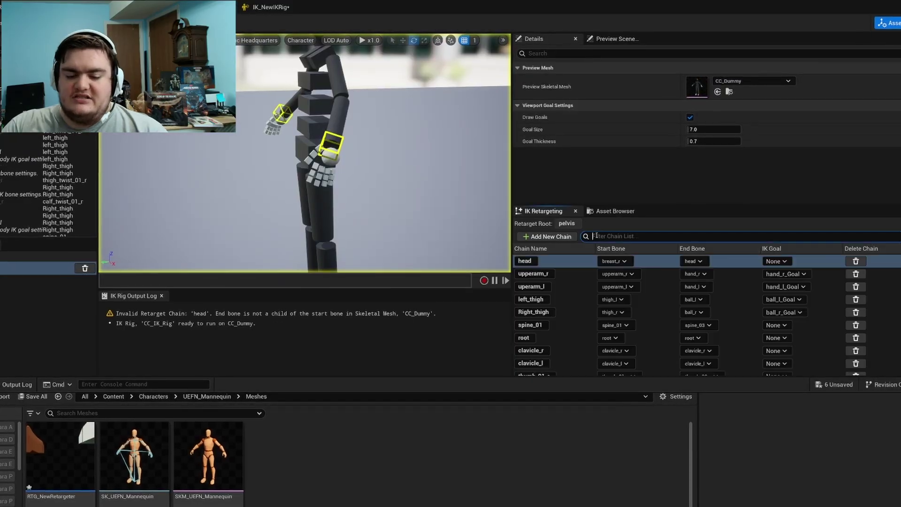
text(thig)
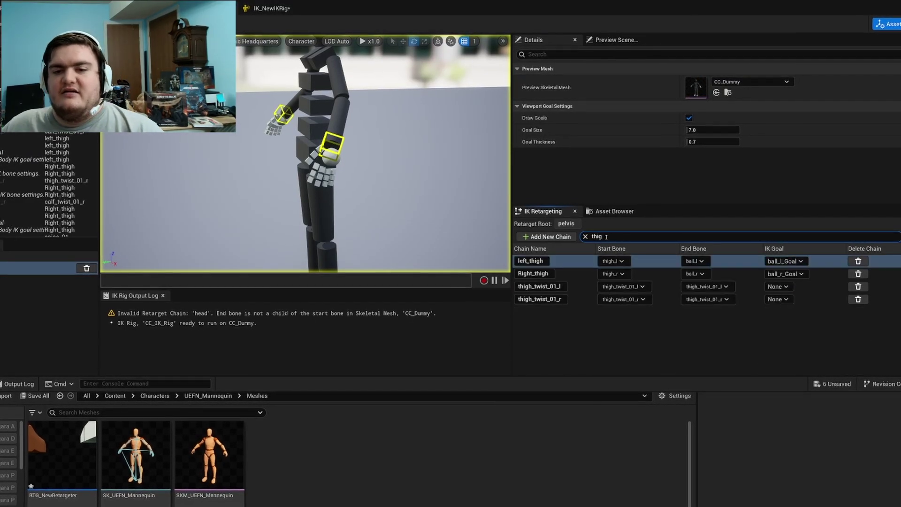
click(546, 260)
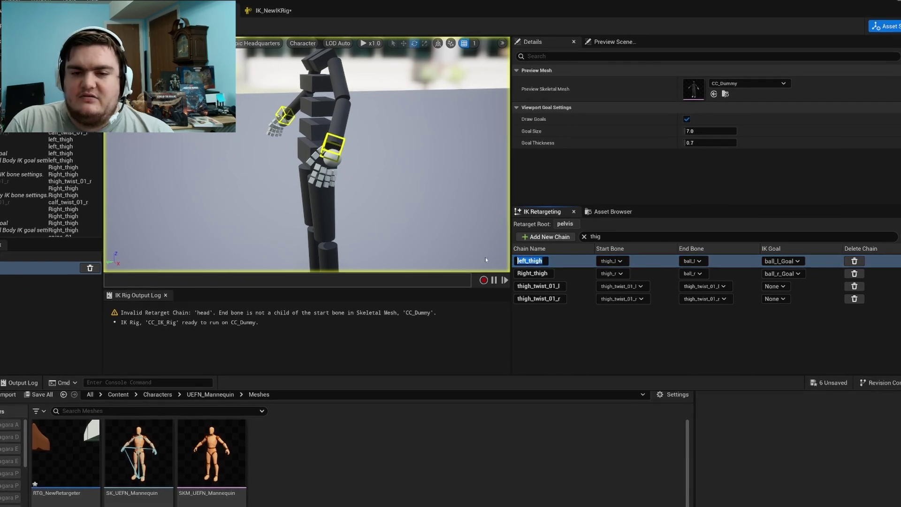
text(Leftleg)
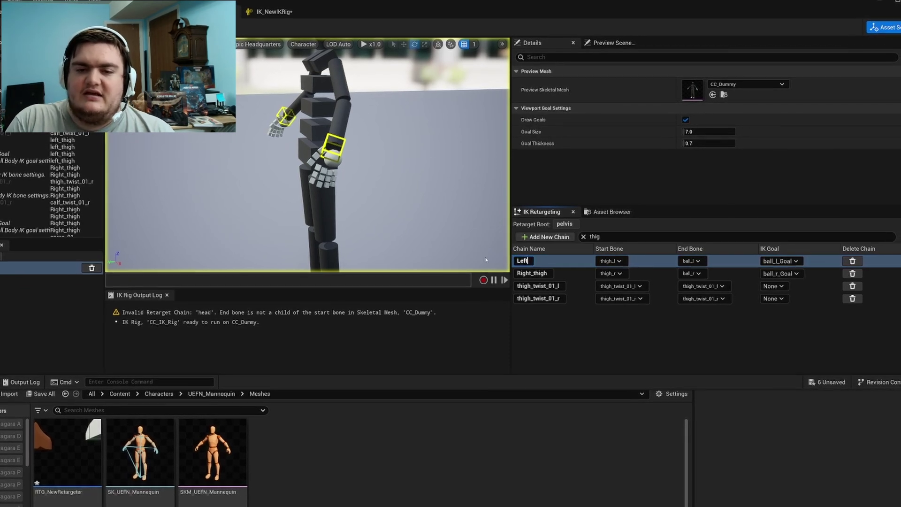
click(539, 273)
click(547, 274)
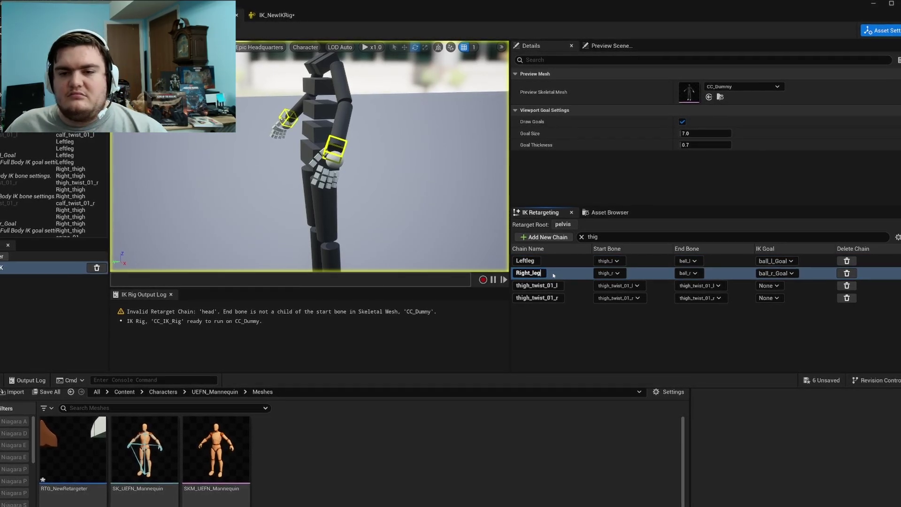
click(581, 237)
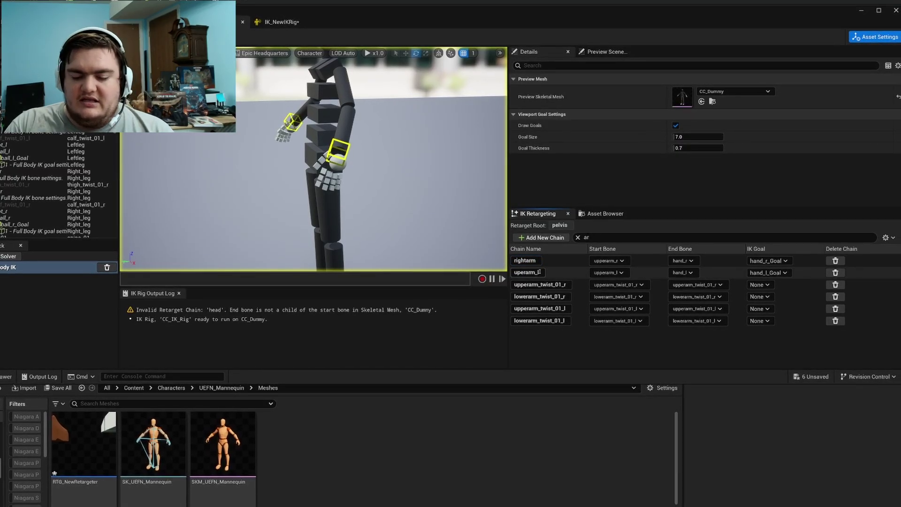
click(539, 272)
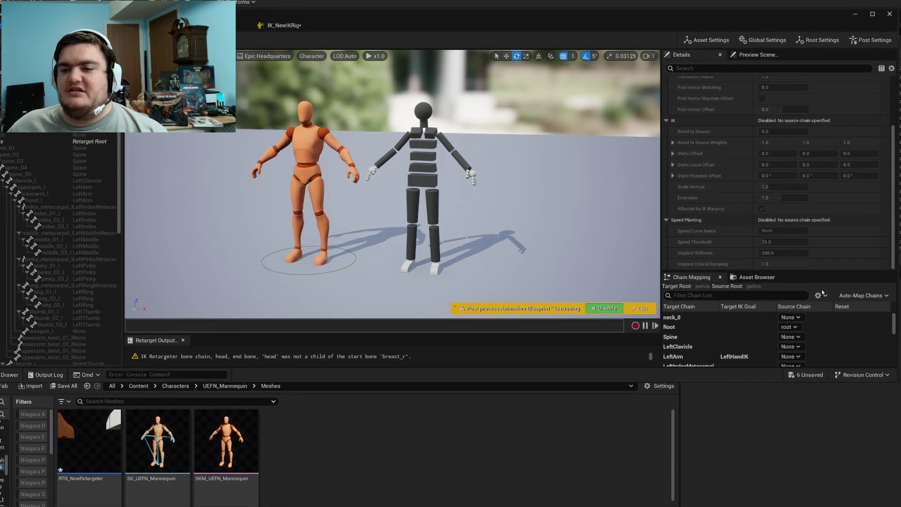
Auto-map chains by matching names, preview Walk_Bwd on the mannequin, and return to CC_IK_Rig
click(861, 295)
click(870, 348)
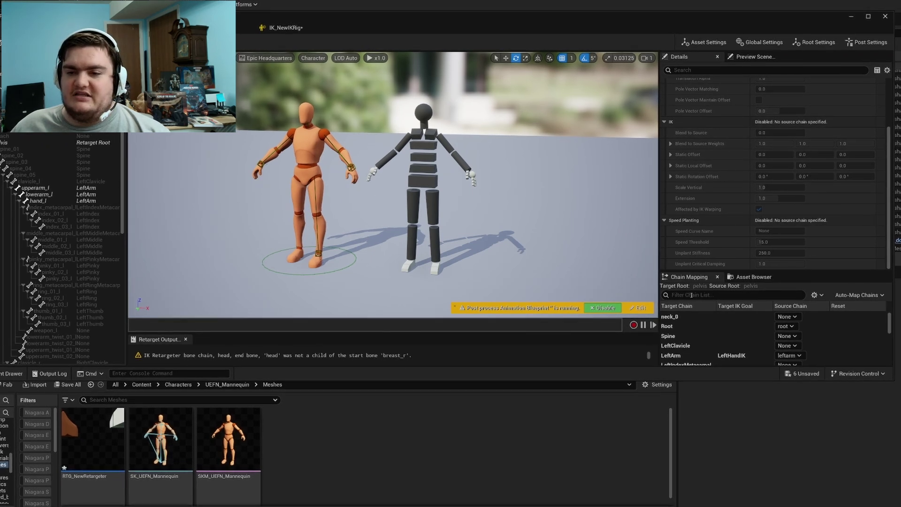
click(753, 277)
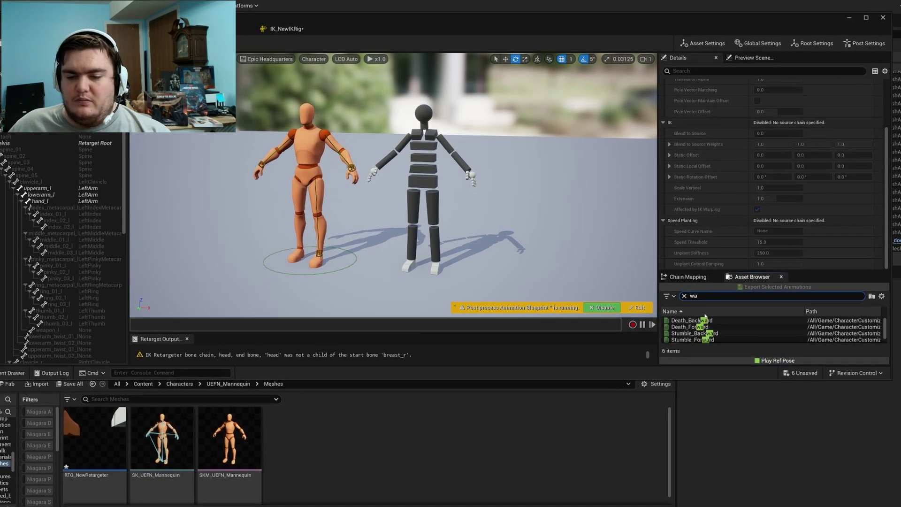
text(walk)
click(685, 320)
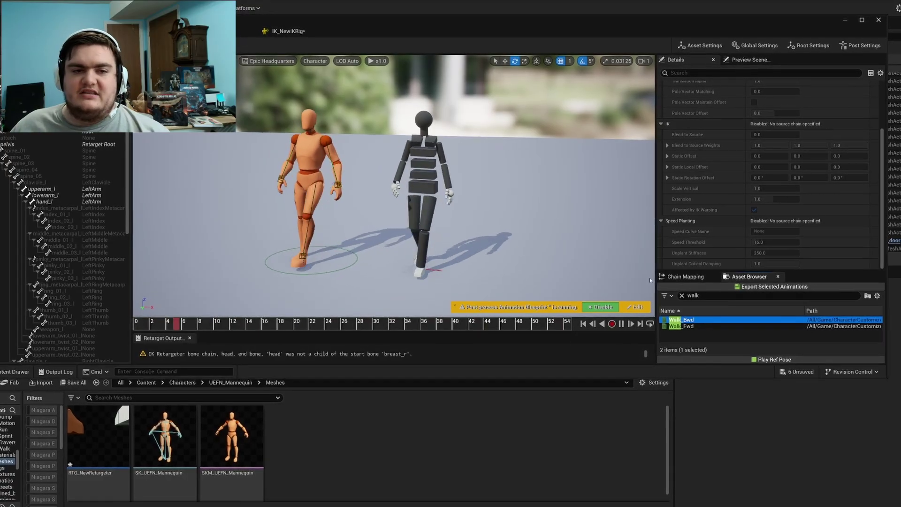
click(242, 31)
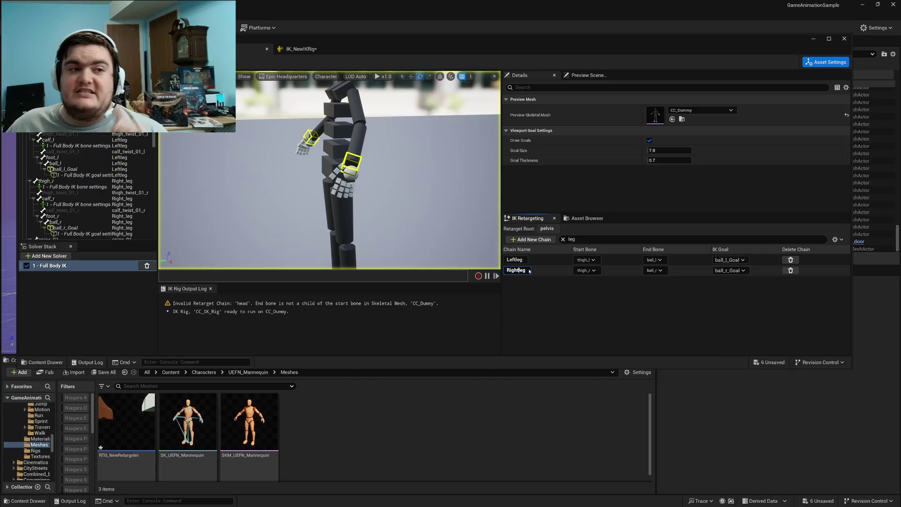
Commit the Rightleg chain name and auto-map all retargeter chains by exact name
key(Return)
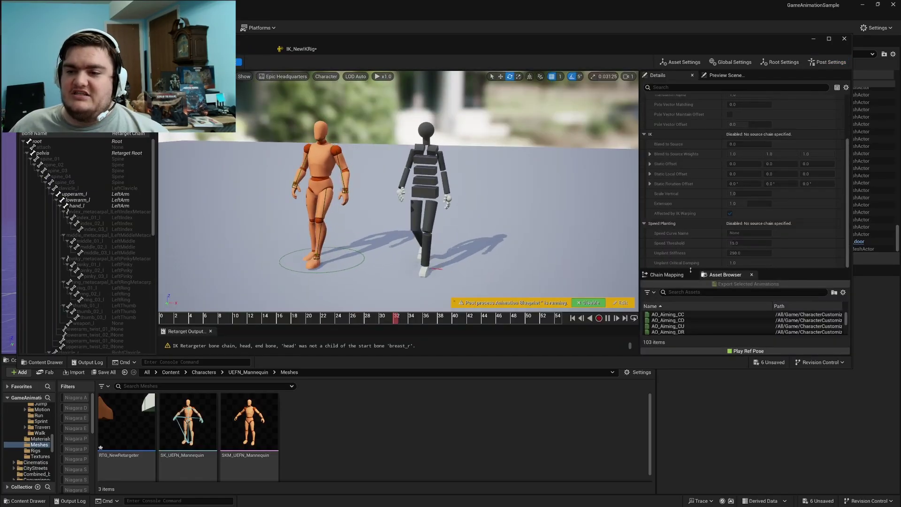
click(673, 274)
click(821, 291)
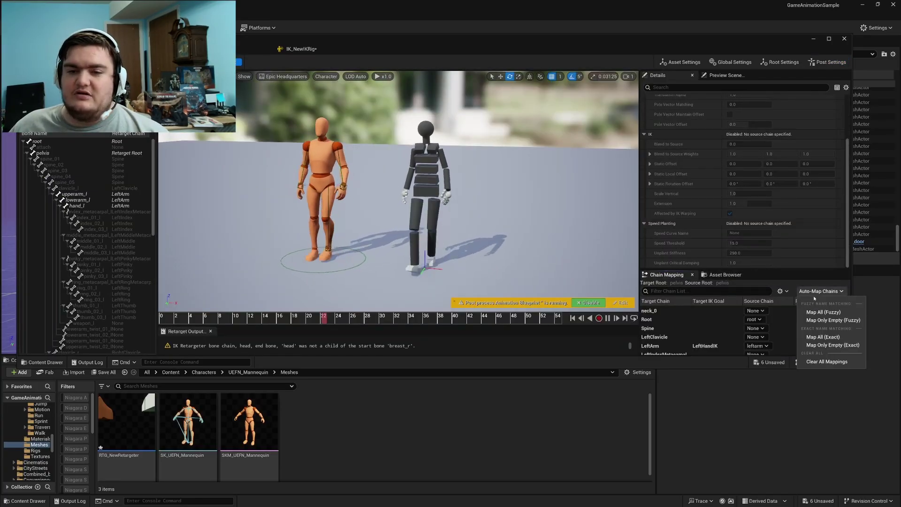
click(816, 337)
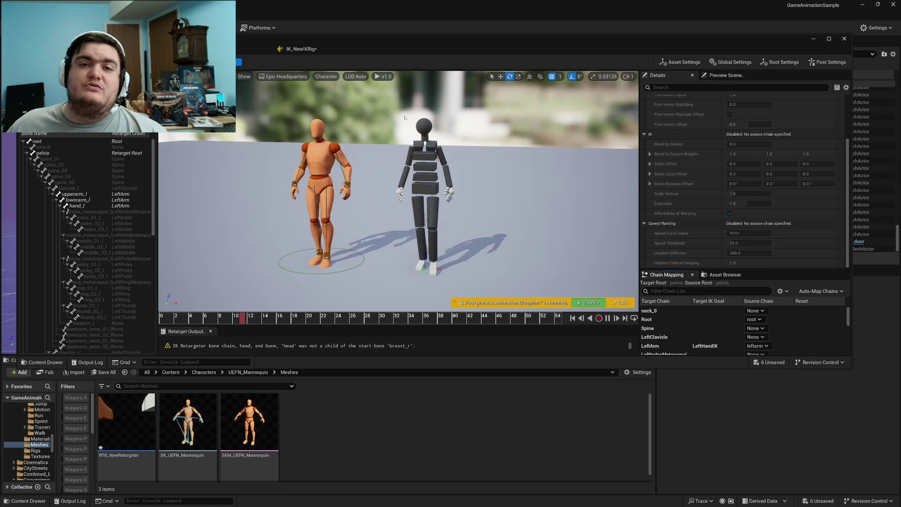
Create a new IK Rig asset in the Meshes folder via Animation > Retargeting
right_click(284, 422)
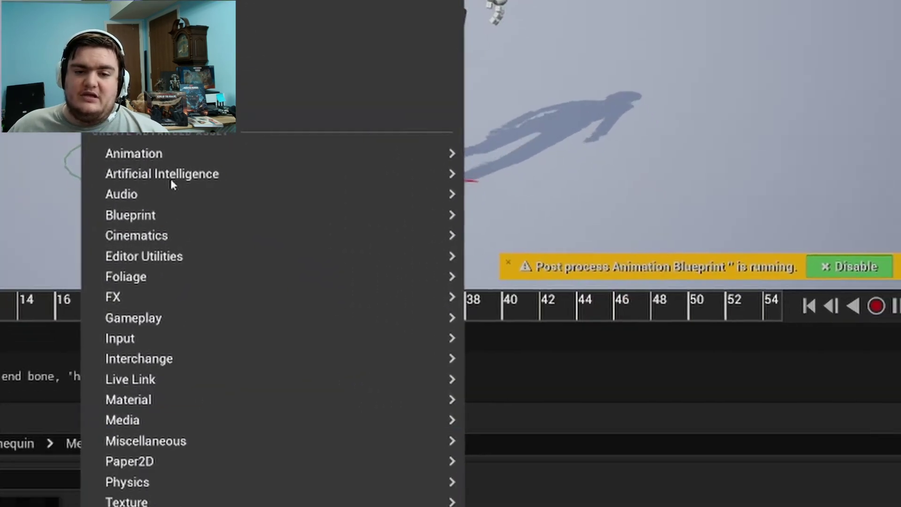
mouse_move(170, 153)
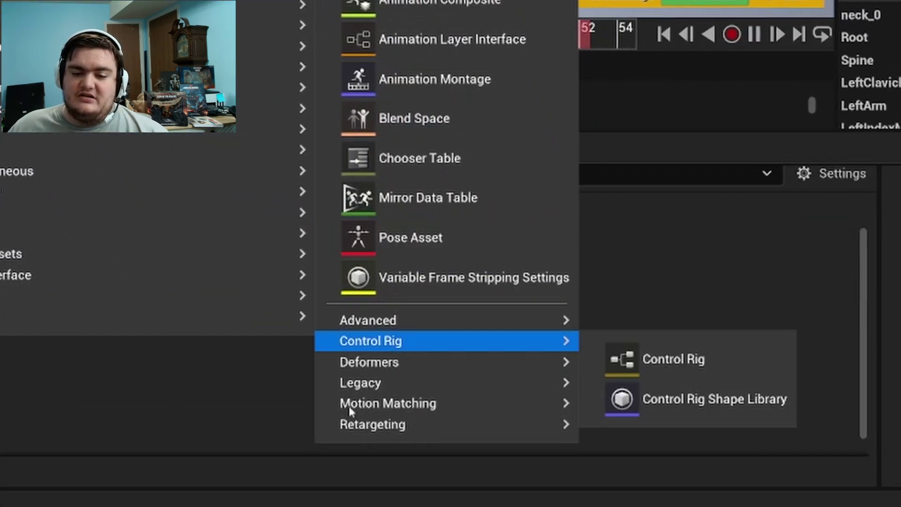
mouse_move(504, 506)
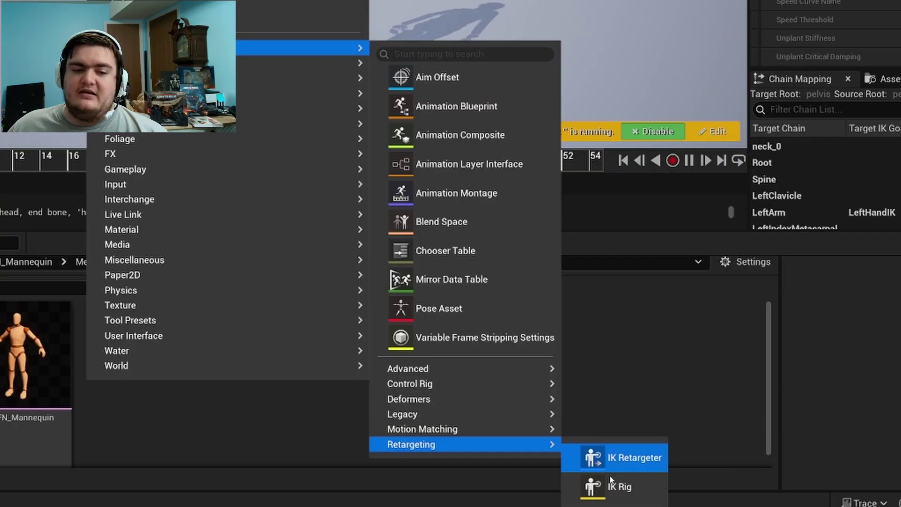
click(638, 484)
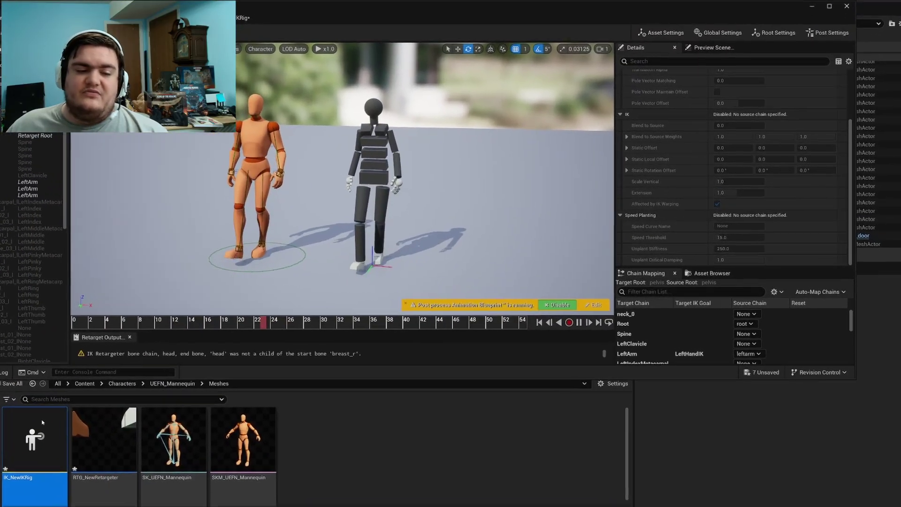
Open IK_NewIKRig and assign SKM_UEFN_Mannequin as its preview skeletal mesh
double_click(99, 422)
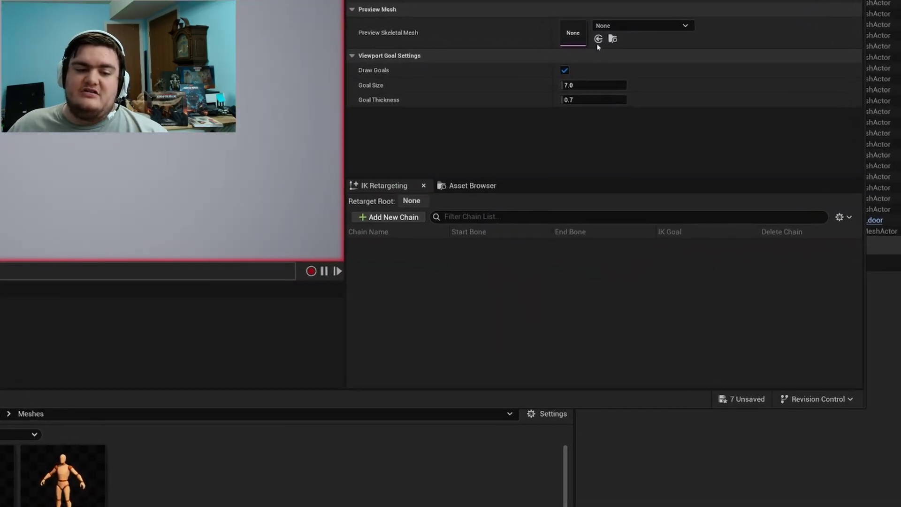
drag(108, 469, 588, 62)
drag(527, 11, 527, 11)
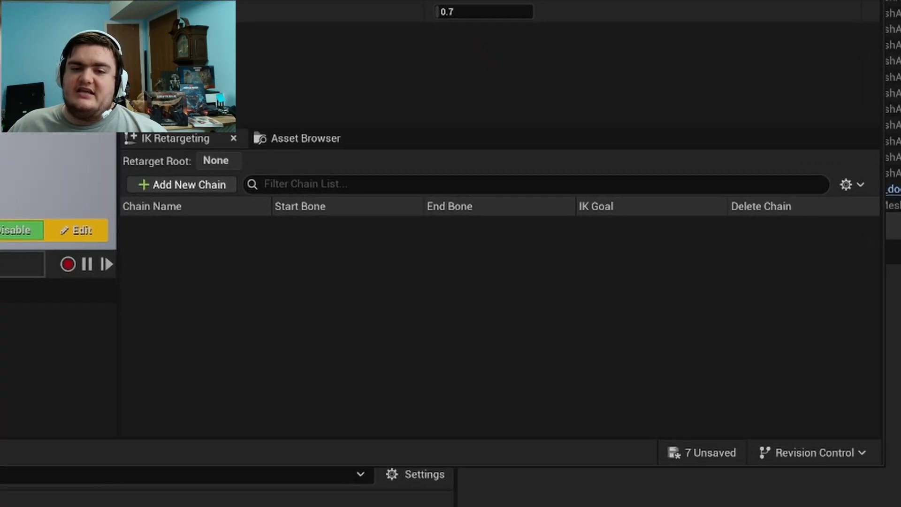
Add a retarget chain named spine with start bone spine_01 and end bone spine_05
click(230, 192)
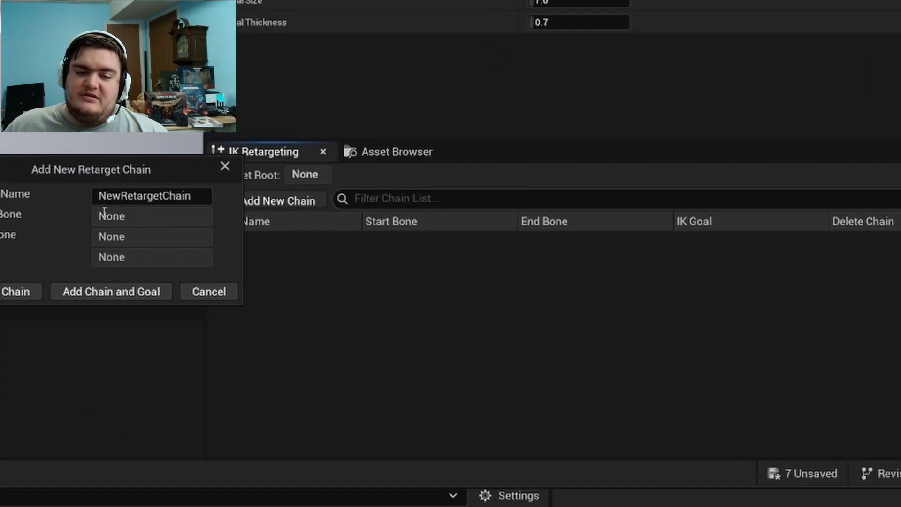
double_click(188, 205)
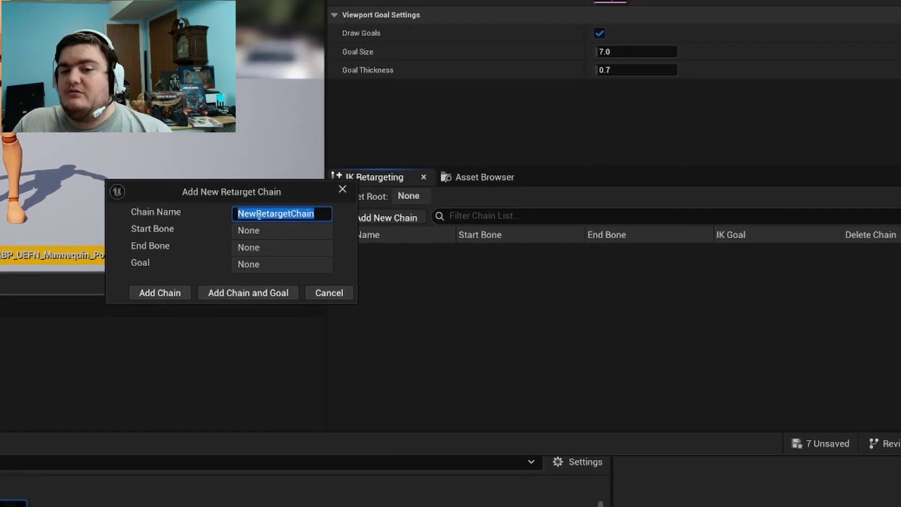
text(spine)
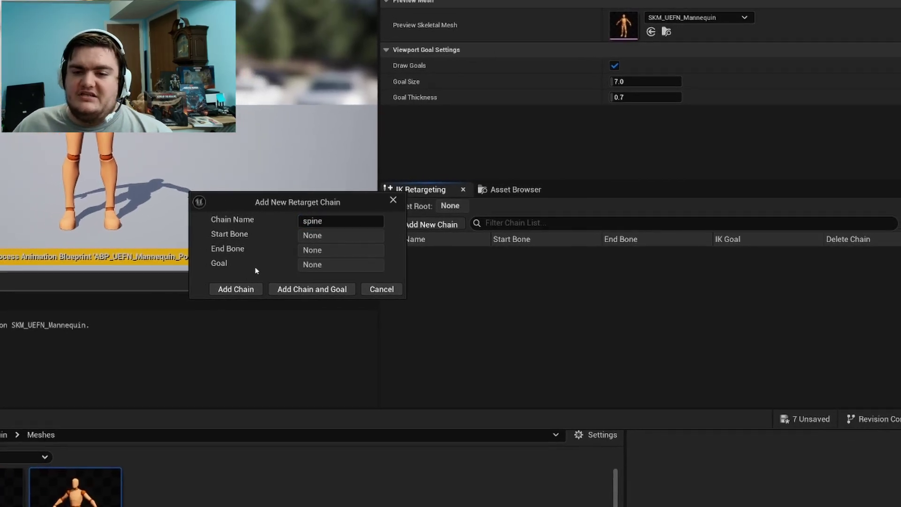
click(241, 290)
click(509, 255)
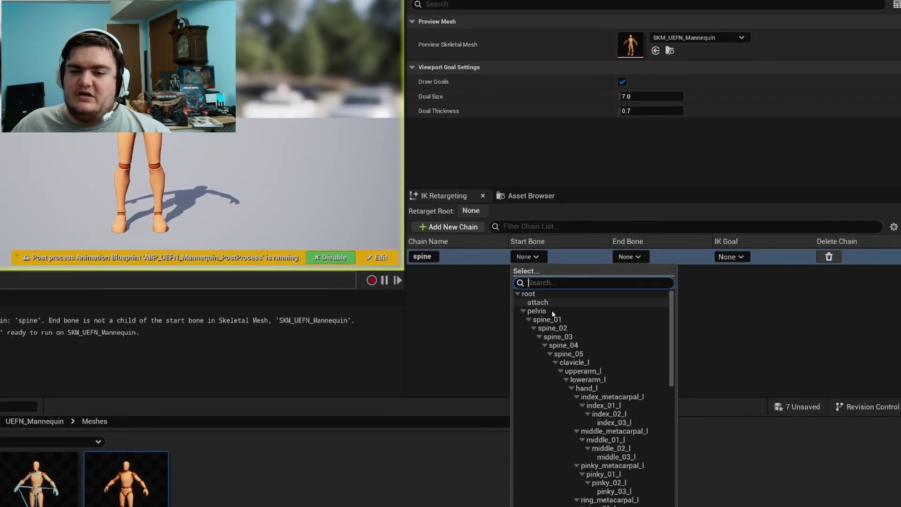
click(543, 320)
click(628, 256)
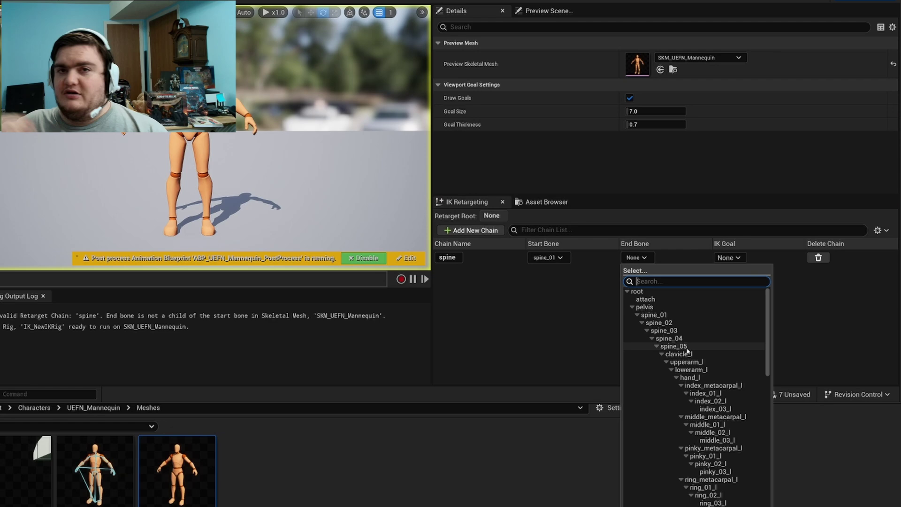
click(673, 348)
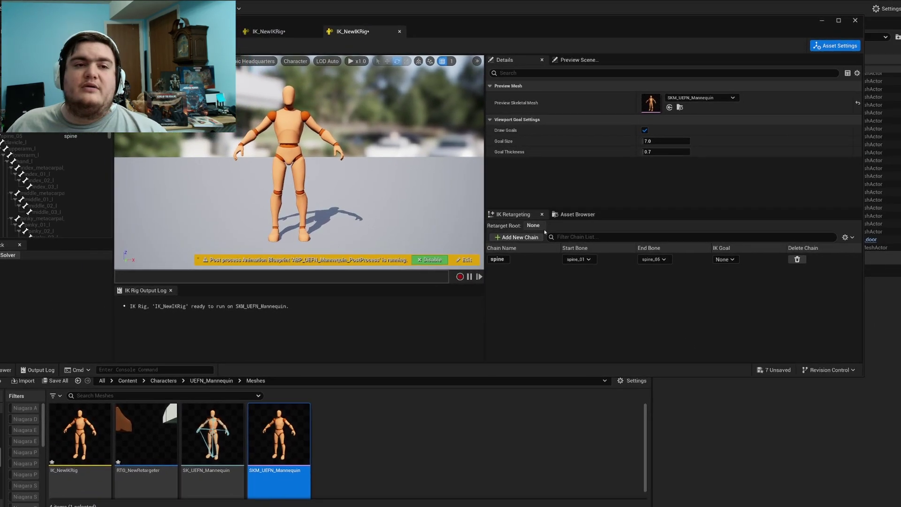
Review the other IK_NewIKRig's completed chain list, from Root through the finger chains
click(272, 26)
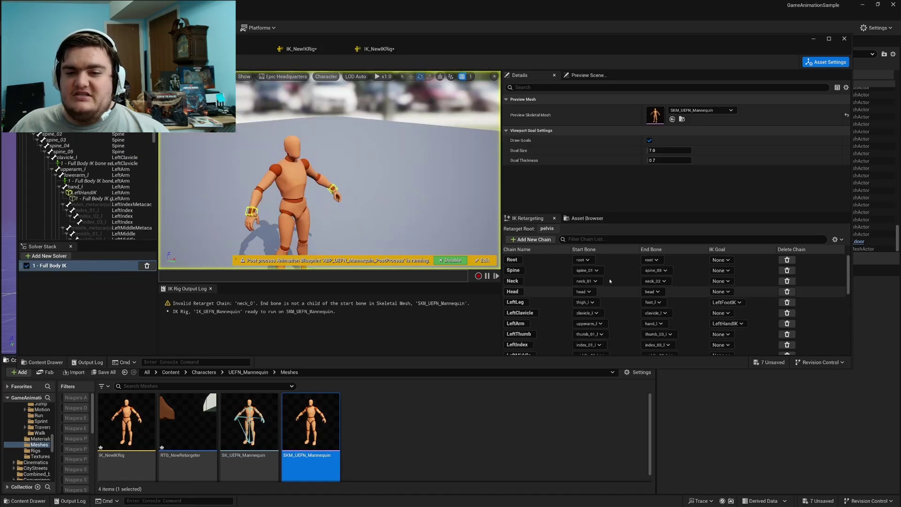
scroll(544, 273, down, 3)
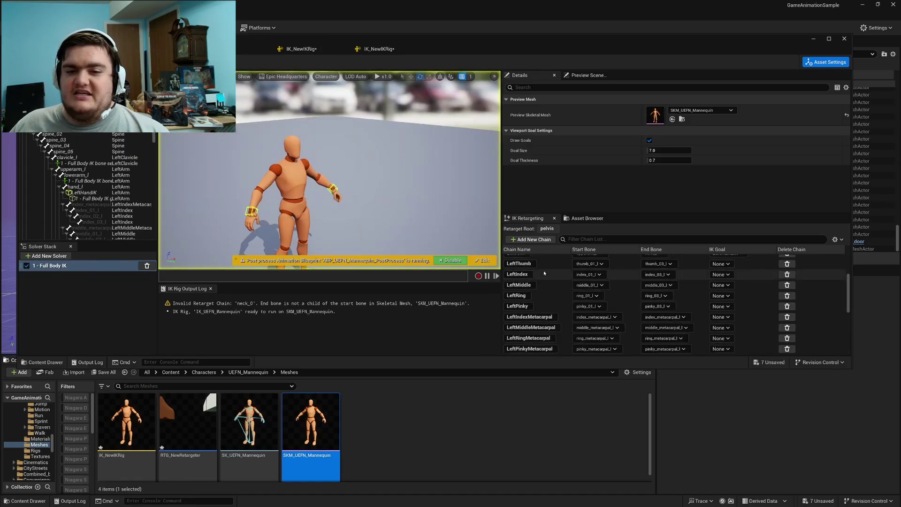
scroll(544, 273, down, 2)
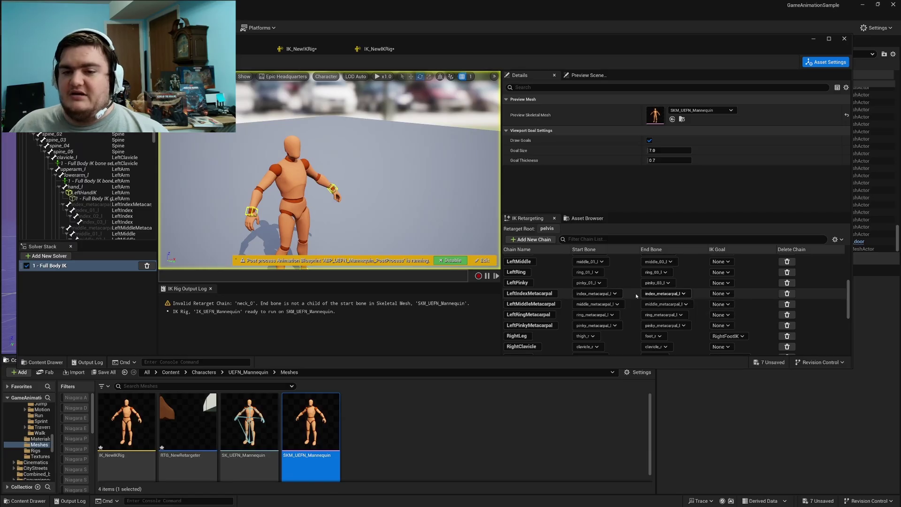
scroll(665, 298, down, 4)
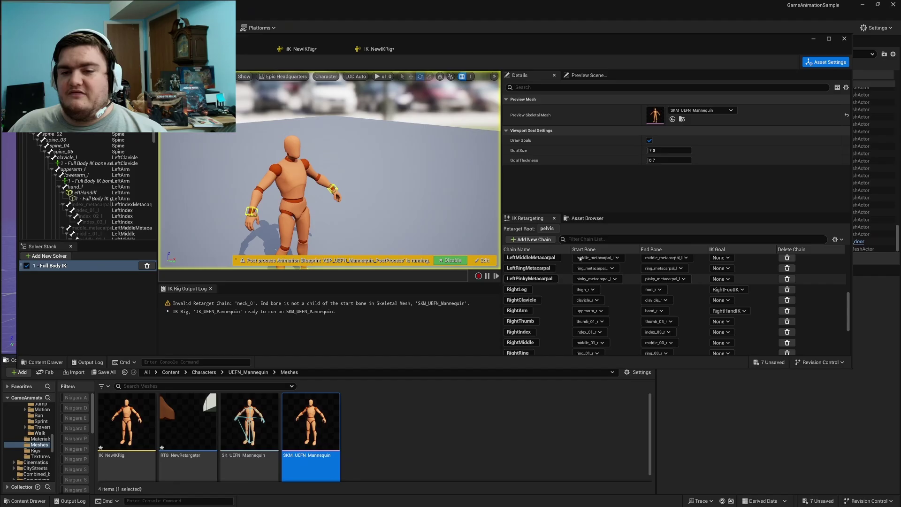
scroll(545, 302, down, 3)
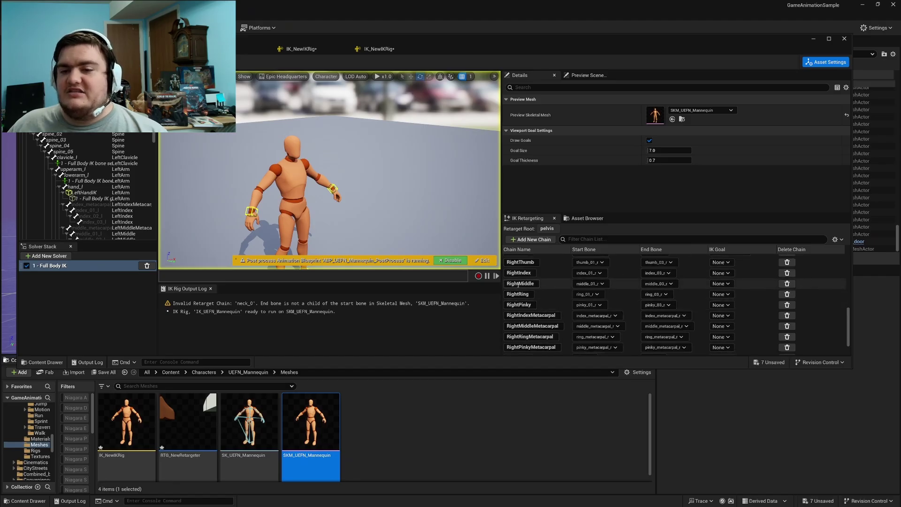
scroll(544, 305, up, 8)
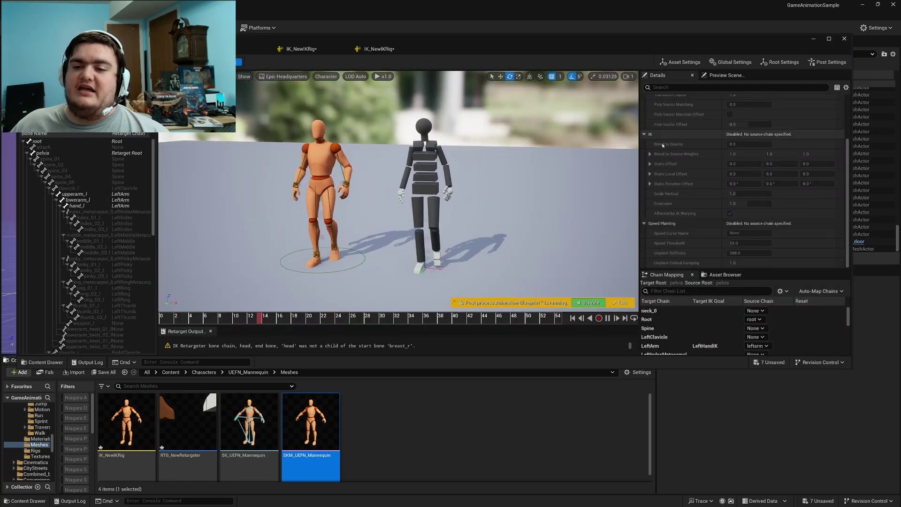
Auto-map the retargeter's chains with Map All (Exact)
scroll(694, 335, down, 2)
click(821, 290)
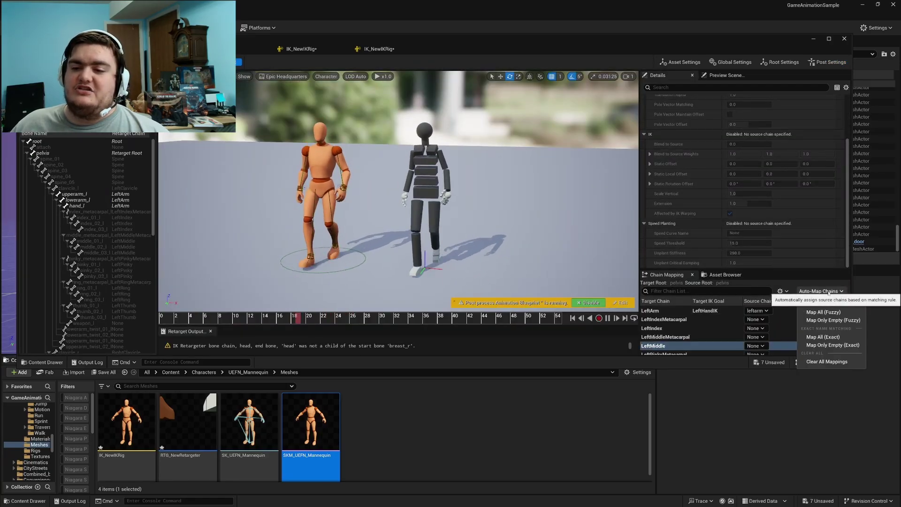
click(823, 336)
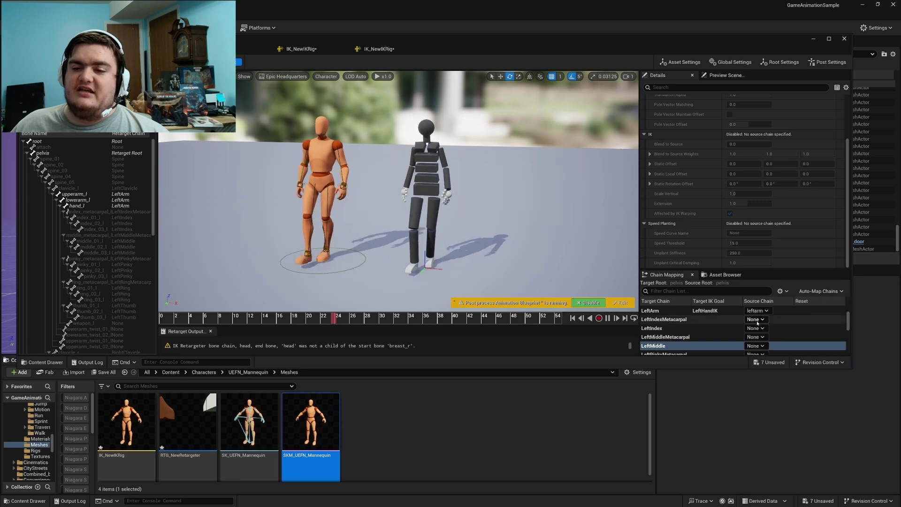
Check the Head and Neck mappings, confirming Neck maps to neck and Head to head
scroll(699, 330, down, 5)
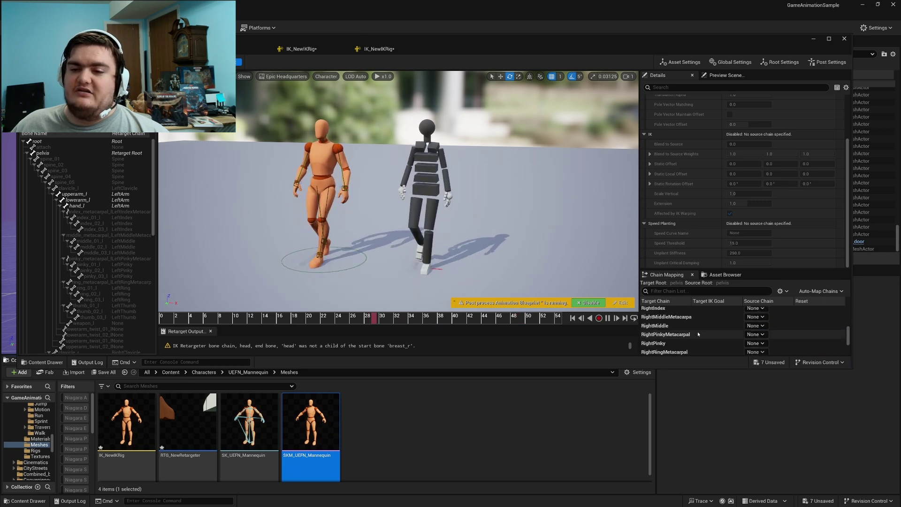
scroll(699, 333, down, 4)
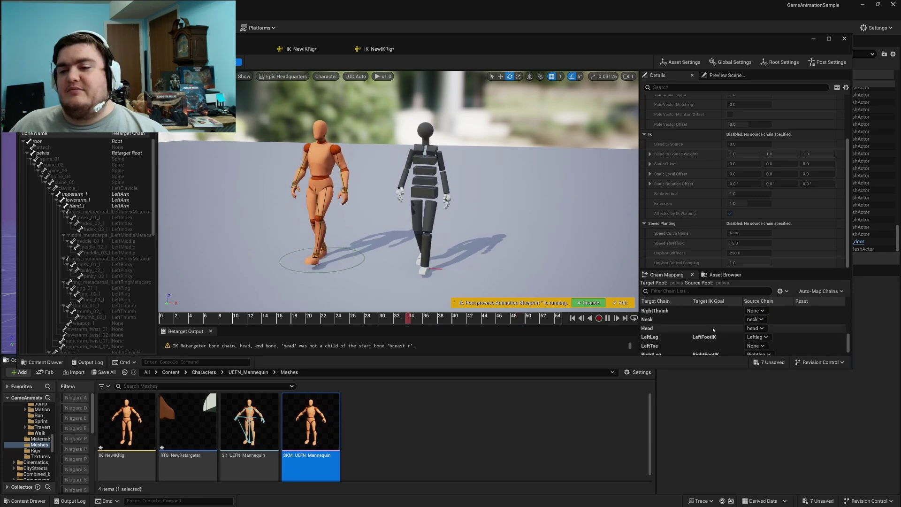
click(759, 329)
click(666, 319)
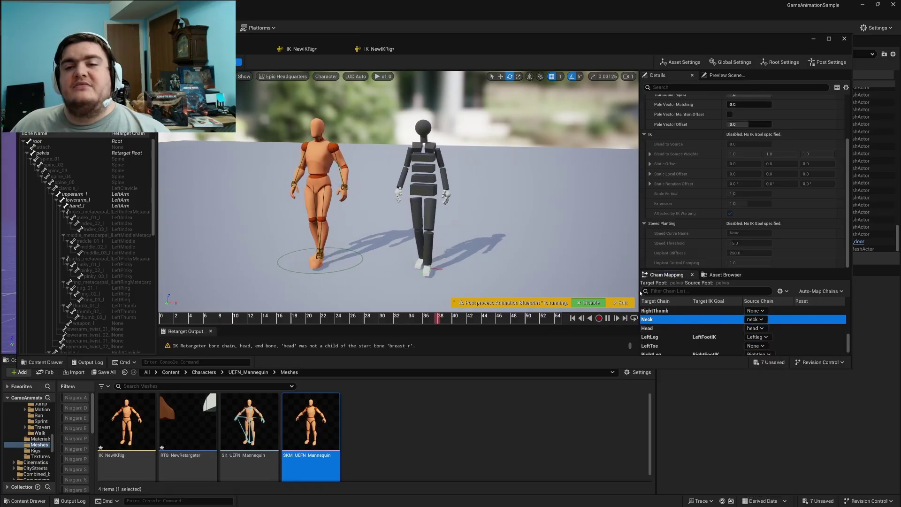
click(475, 234)
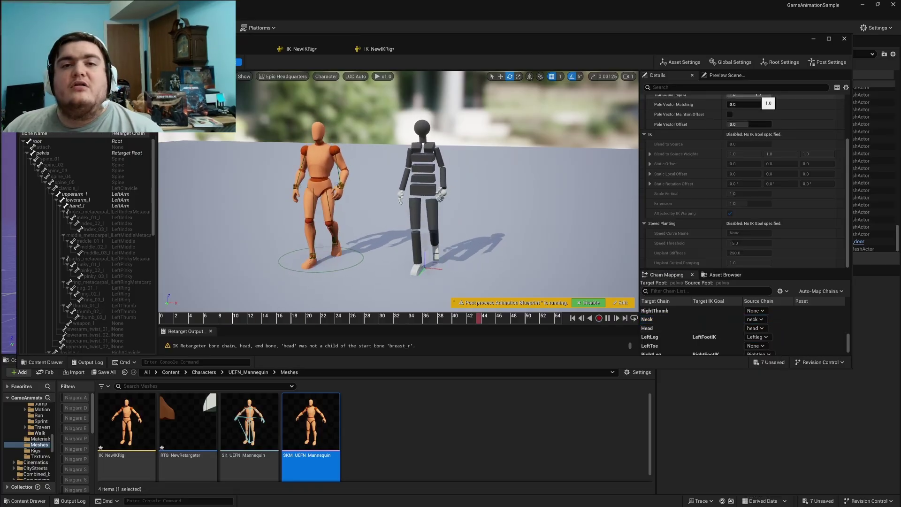